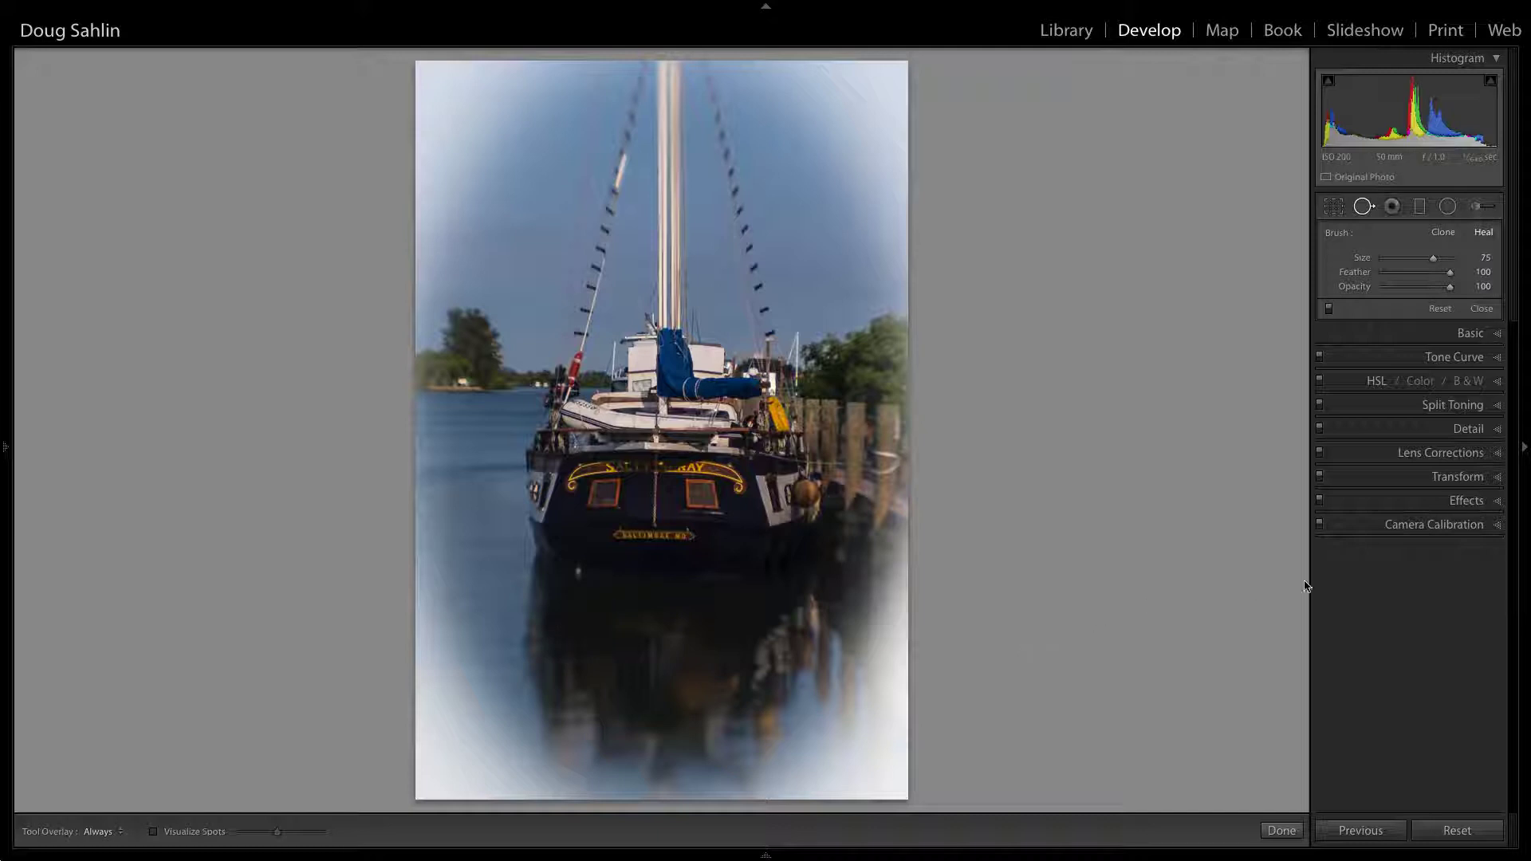
Try the Camera Velvia/VIVID, PROVIA/STANDARD and Pro Neg. Hi calibration profiles on the boat photo, and return to Adobe Standard.
left_click(1496, 529)
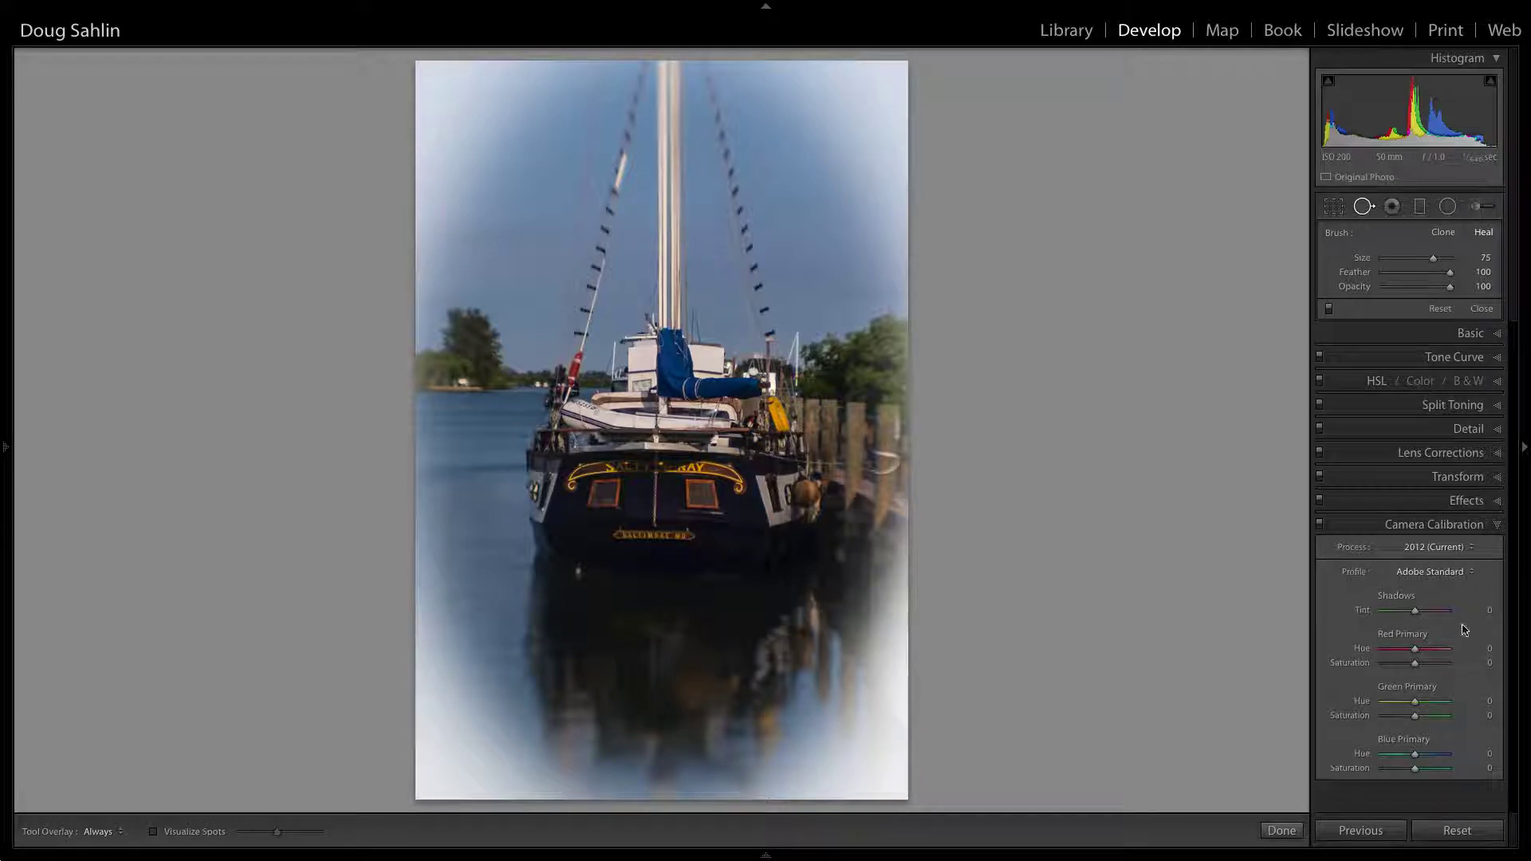
left_click(1471, 572)
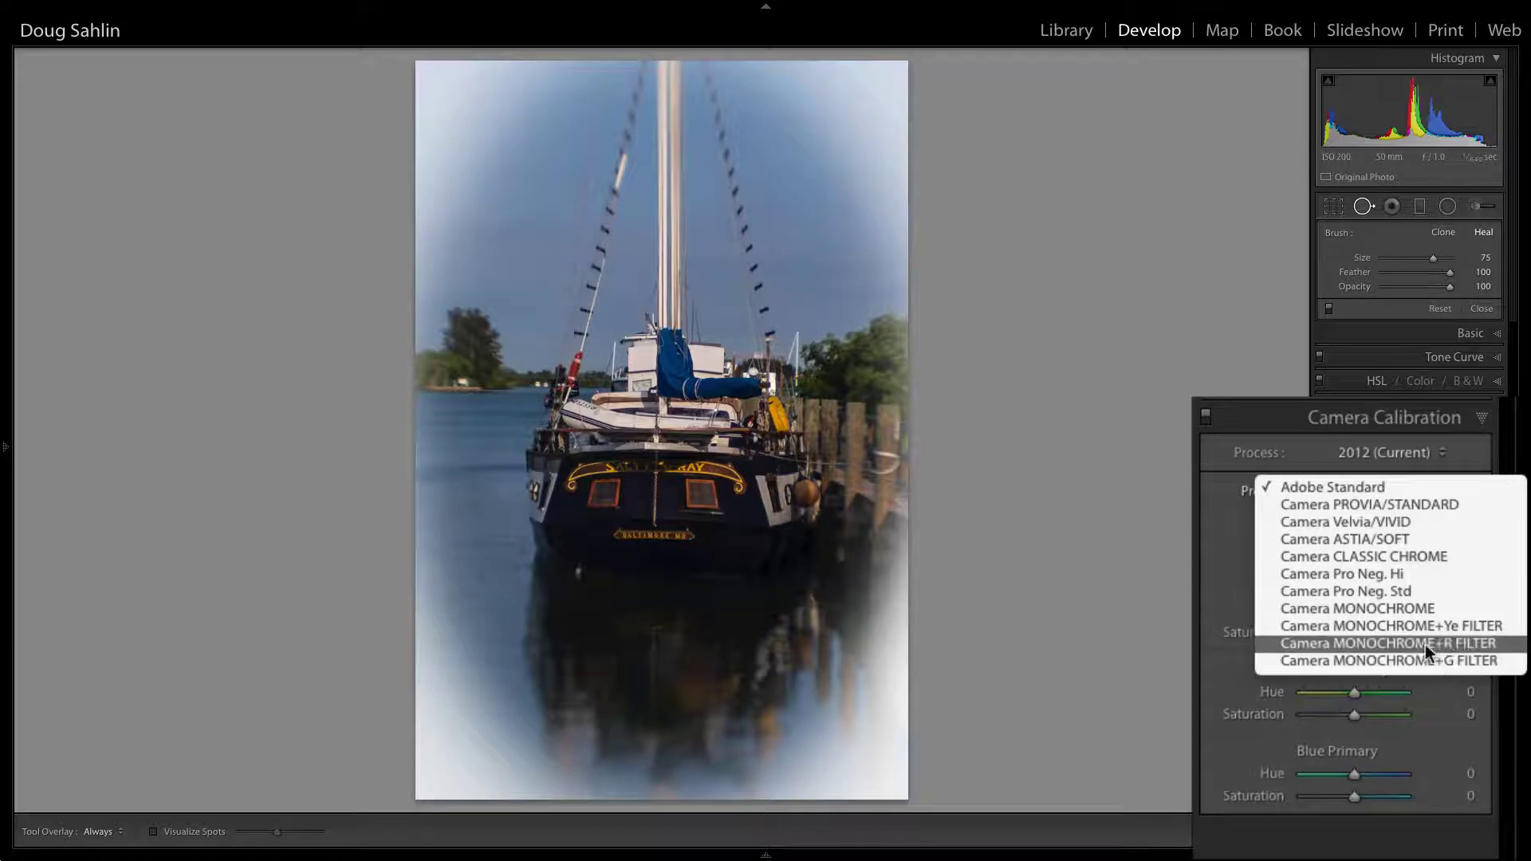
left_click(1395, 521)
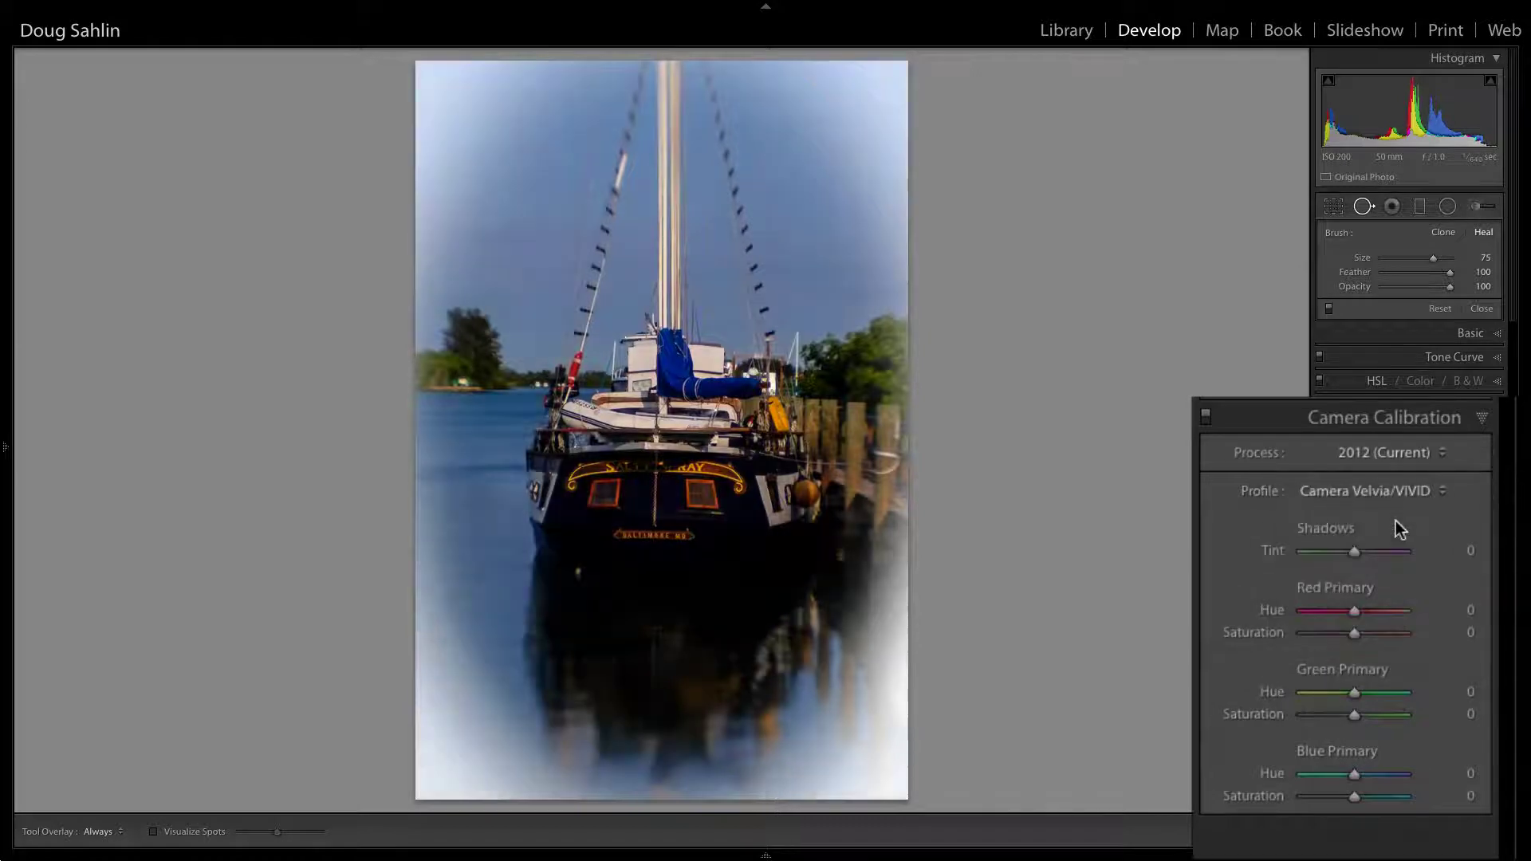
left_click(1443, 491)
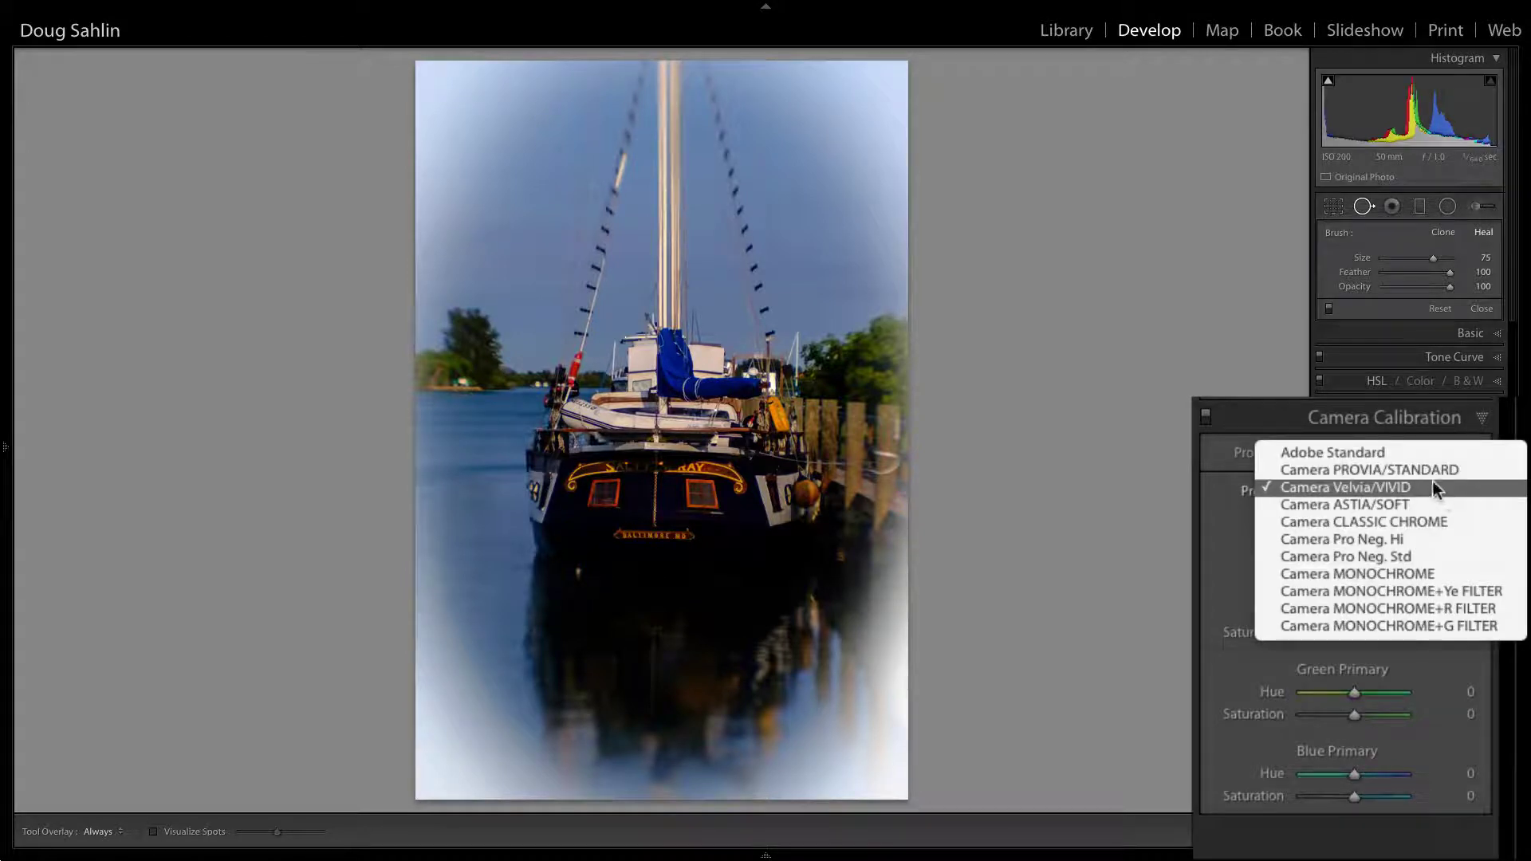
left_click(1427, 472)
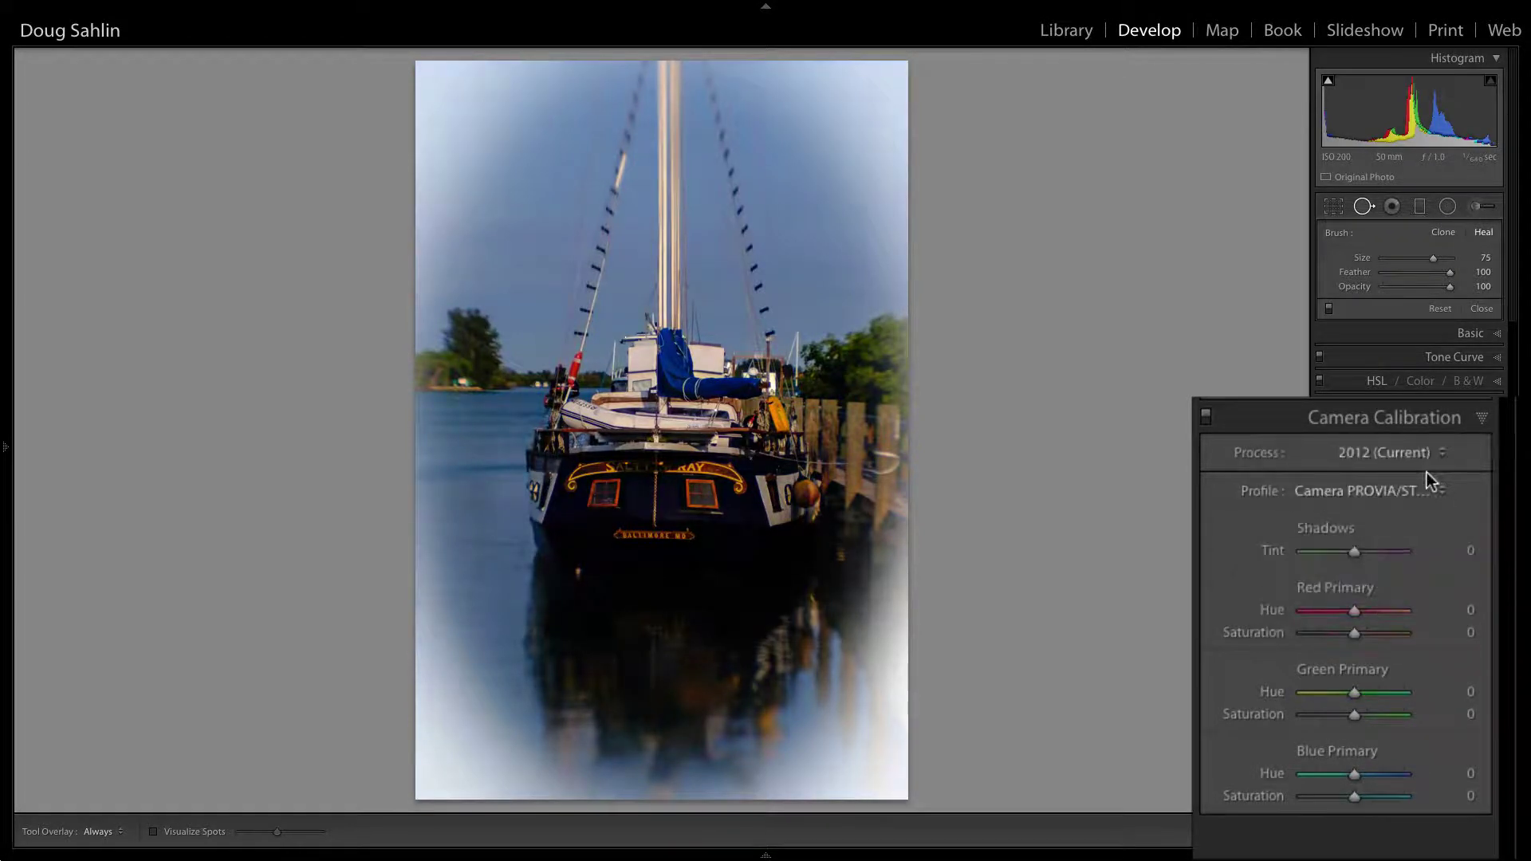
left_click(1444, 490)
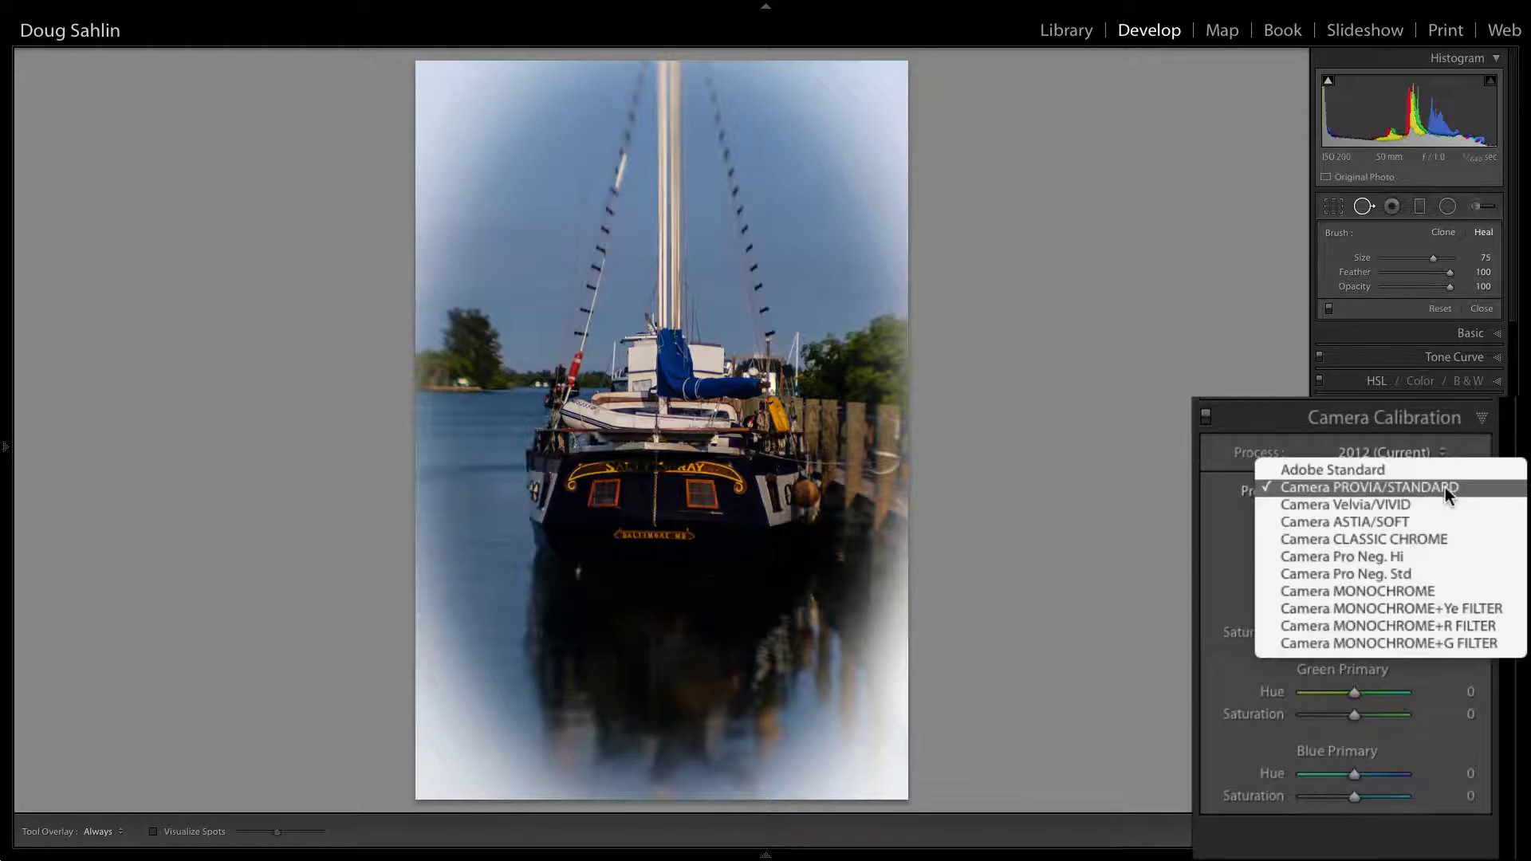
left_click(1441, 558)
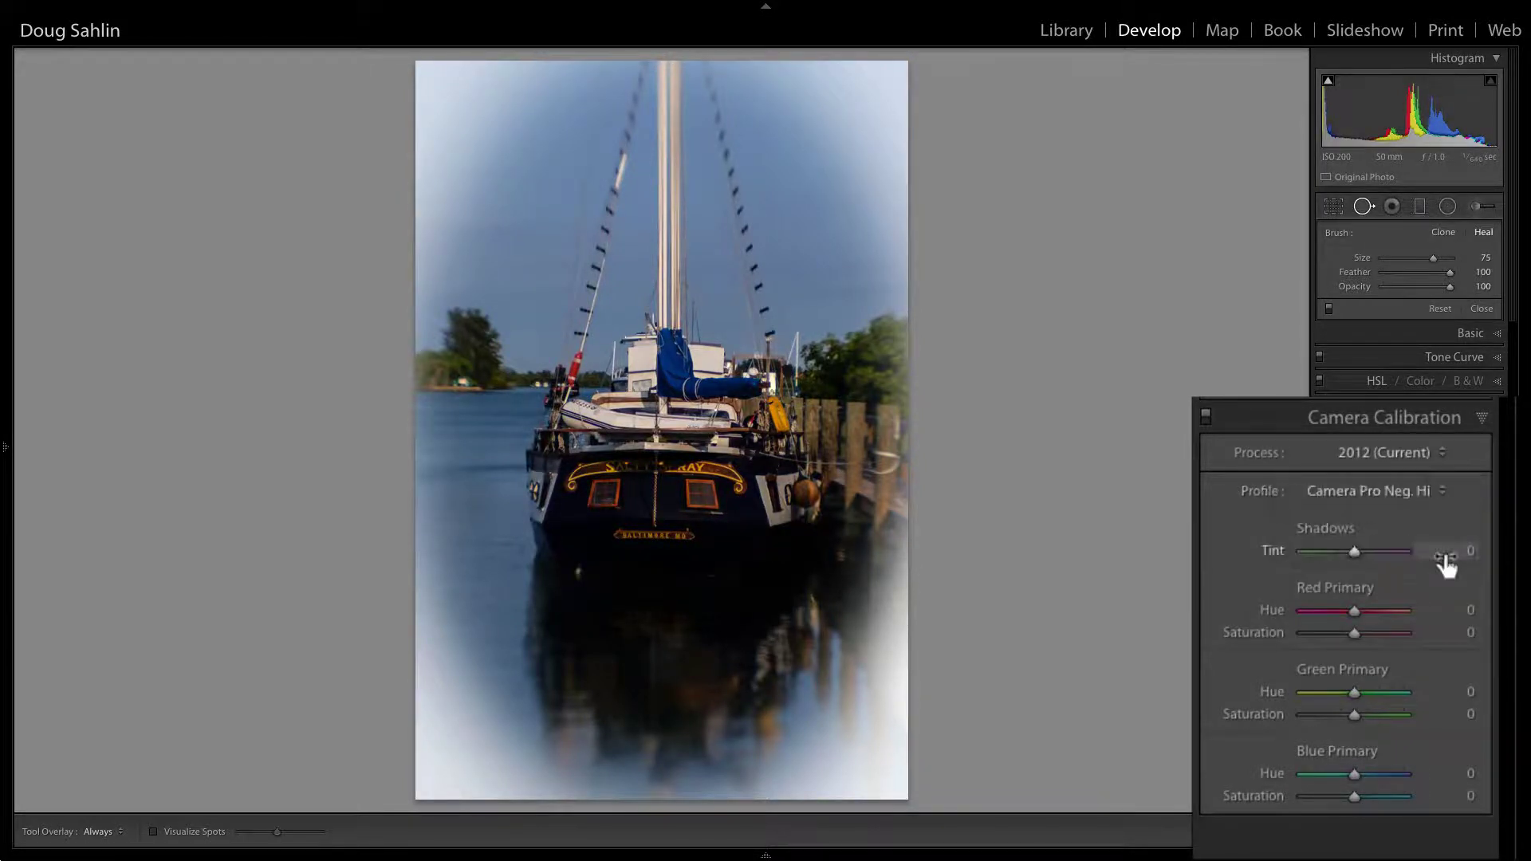
left_click(1447, 489)
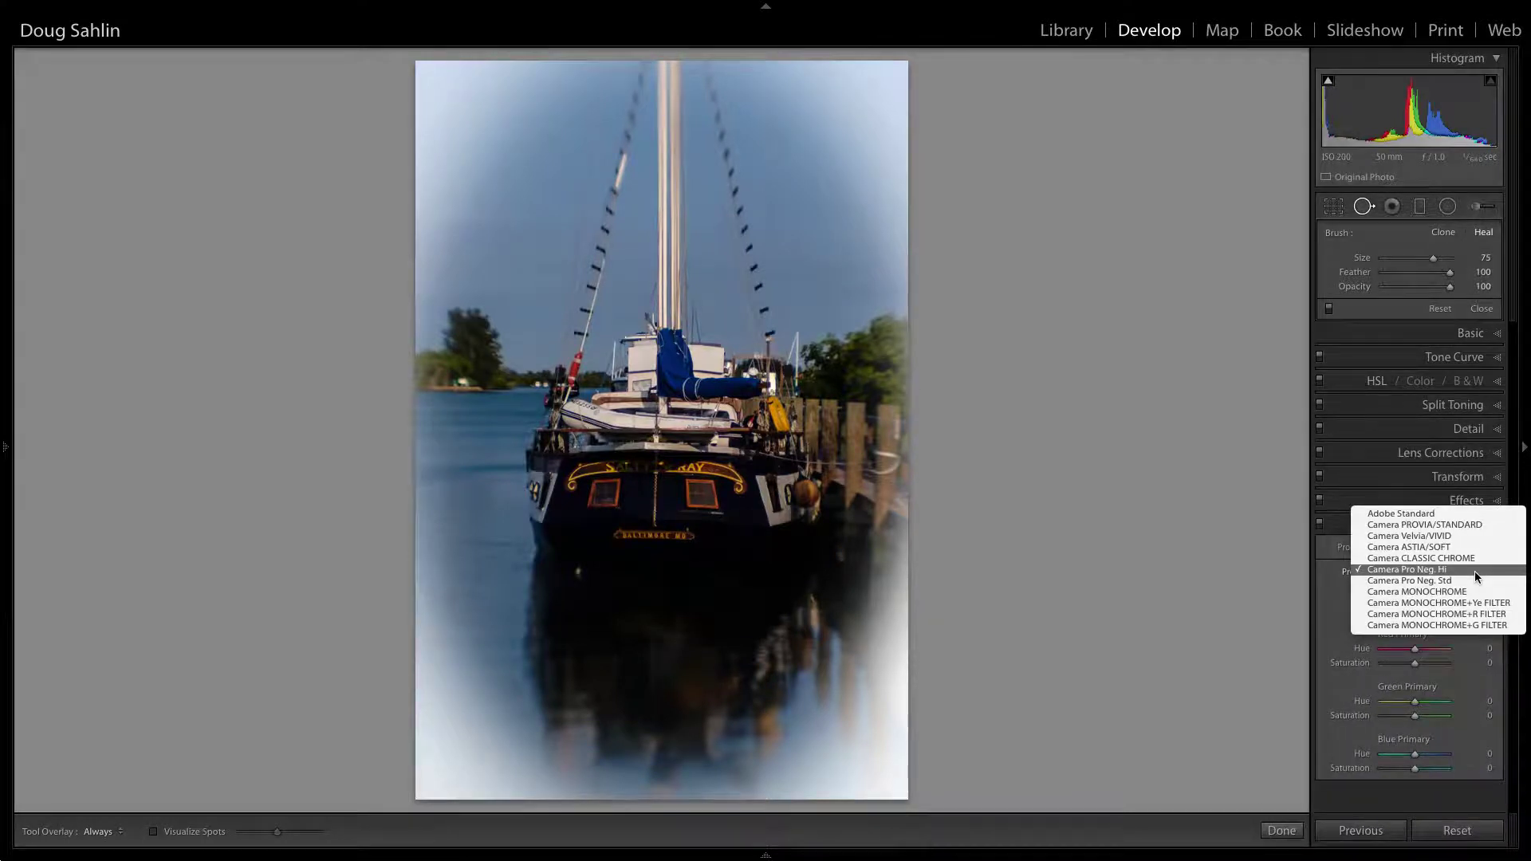
left_click(1431, 514)
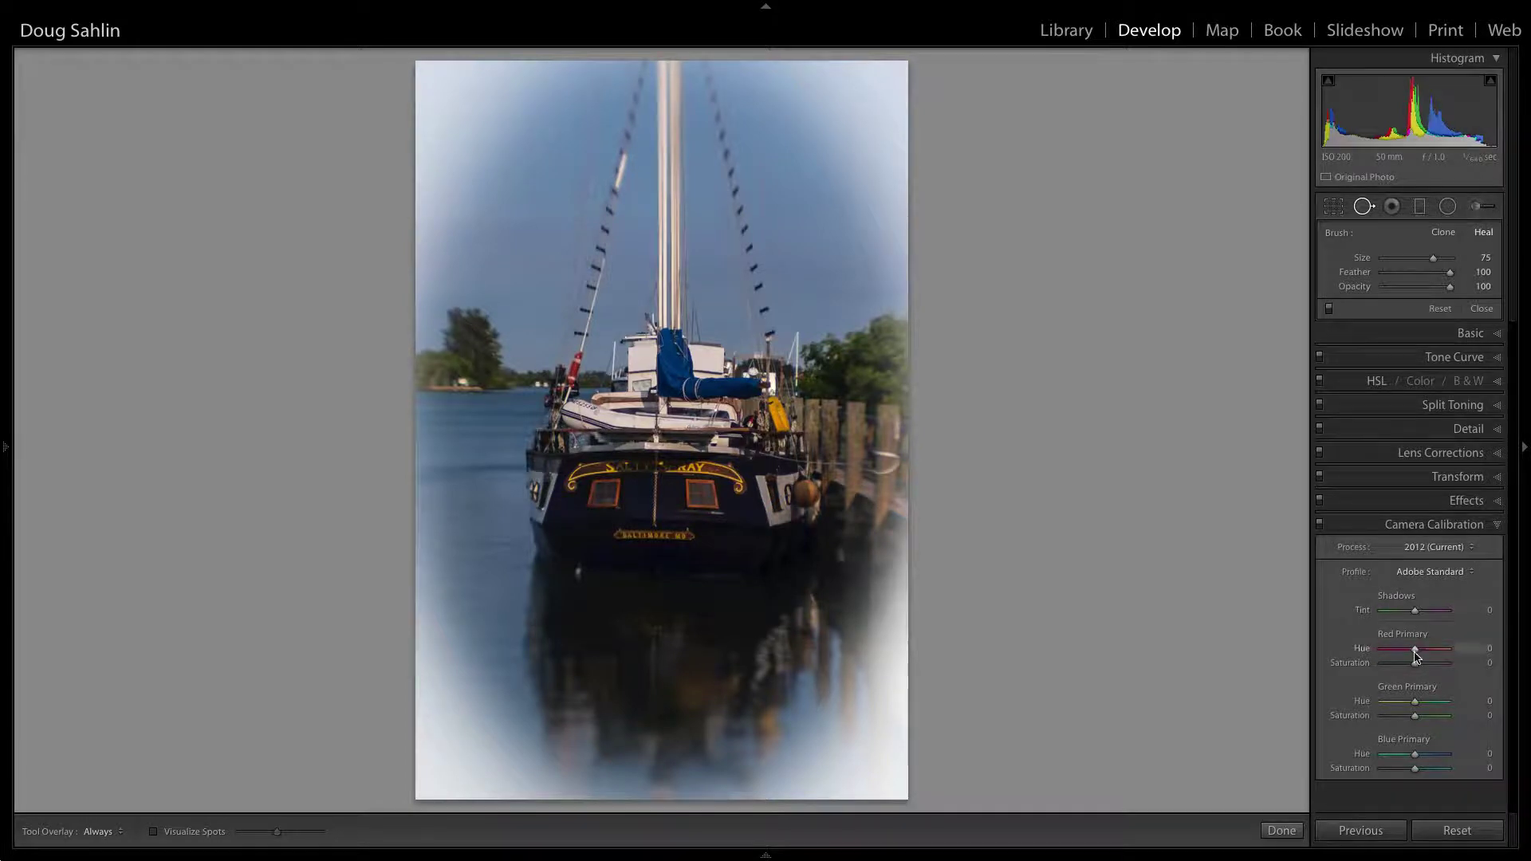
Set the calibration's Red Primary hue to +100 and saturation to +54, Green to -57 and -54, and Blue to +67 and +64.
left_click_drag(1415, 654, 1449, 650)
left_click_drag(1344, 591, 1373, 591)
left_click_drag(1344, 659, 1313, 684)
left_click_drag(1345, 752, 1387, 753)
left_click_drag(1344, 777, 1384, 781)
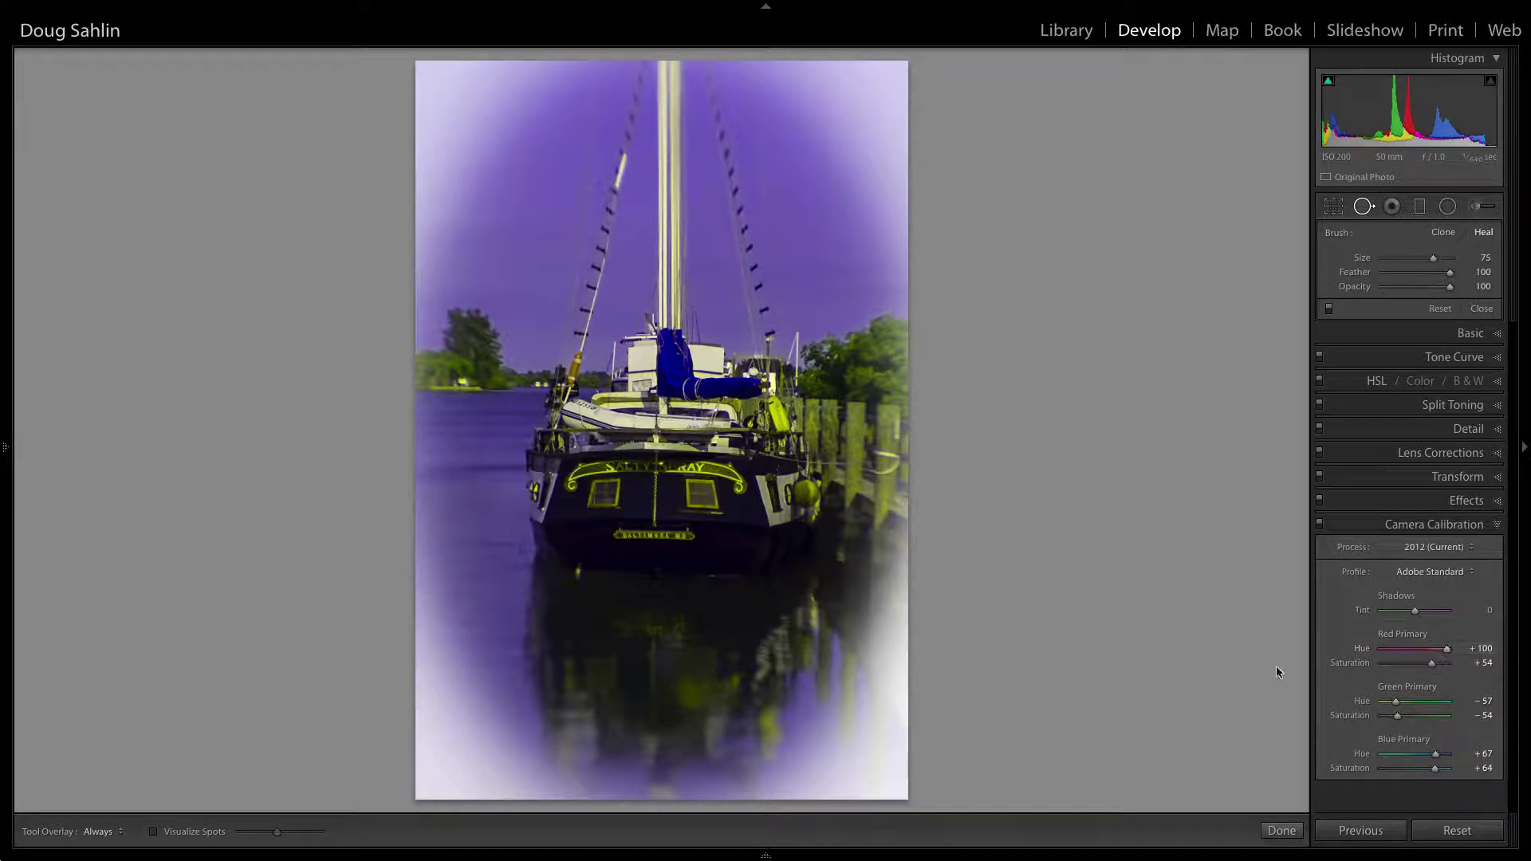
Start a new develop preset named "Purple Haze Revisited" in the My Awesome Presets folder.
left_click(5, 446)
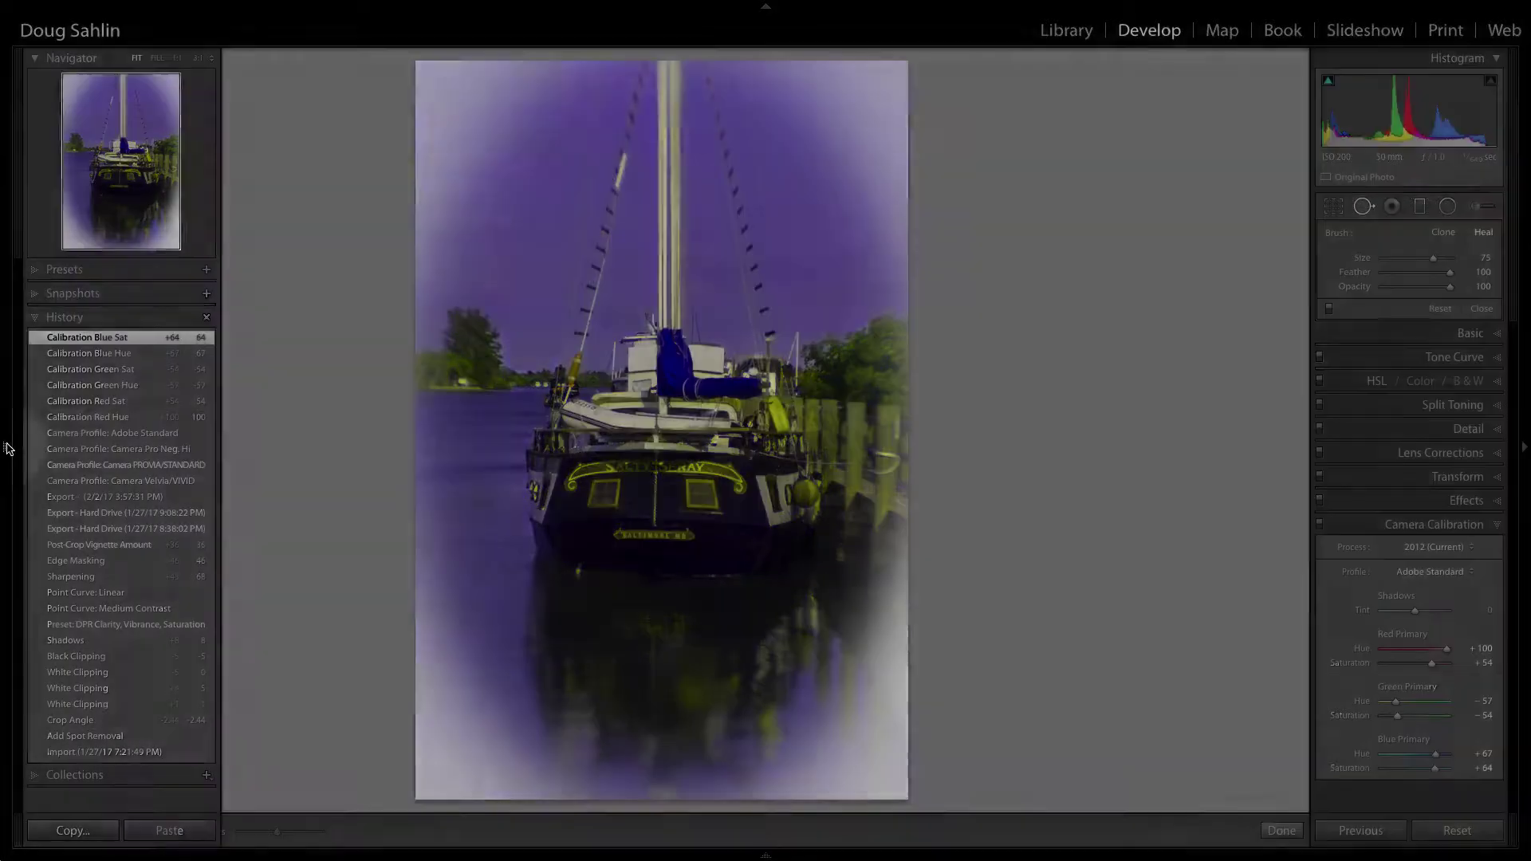
left_click(159, 329)
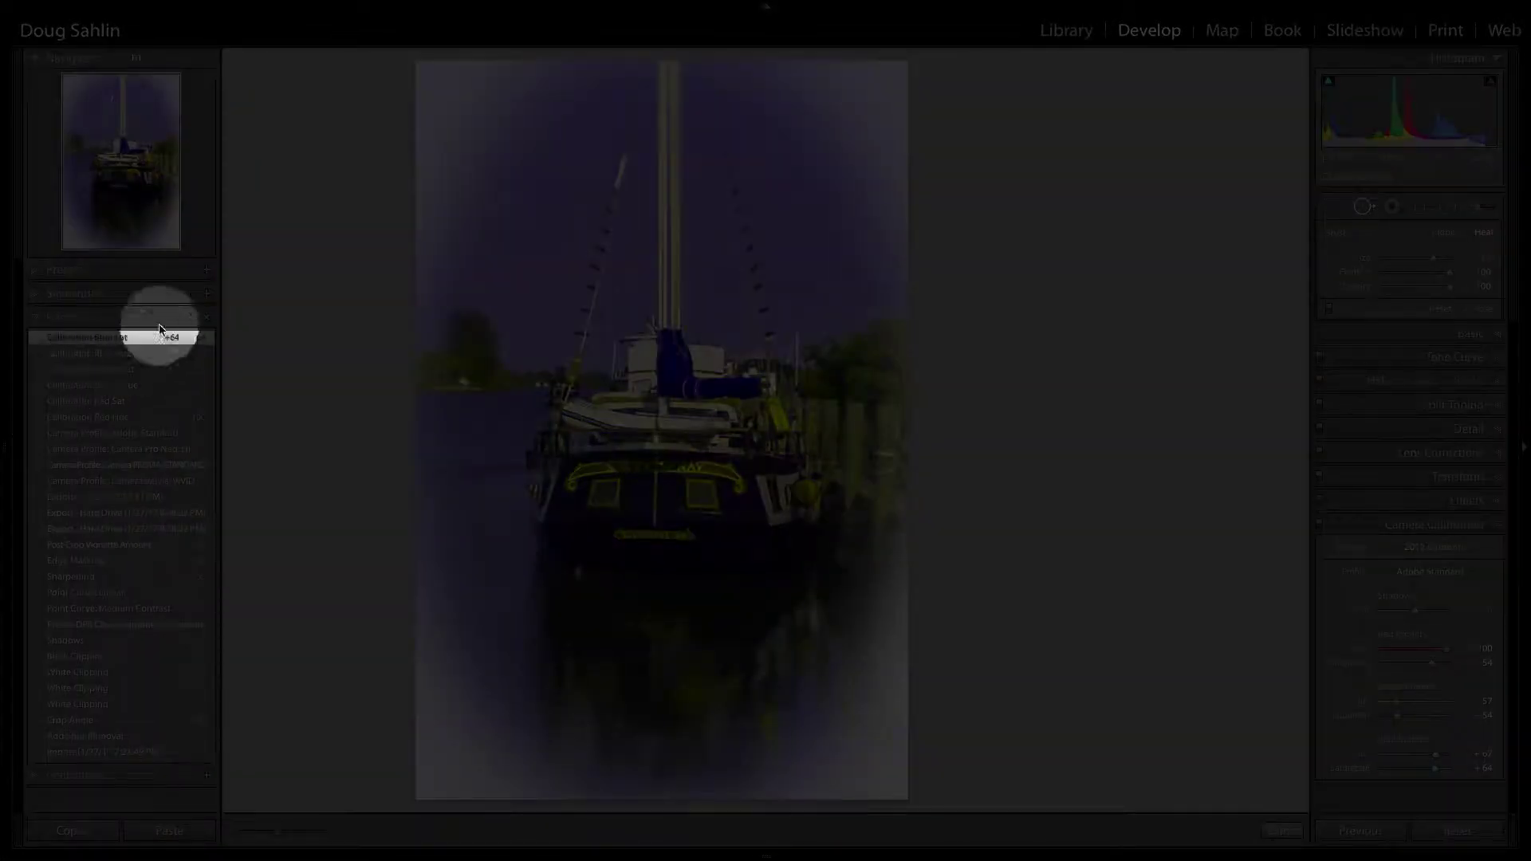
left_click(199, 271)
left_click(206, 270)
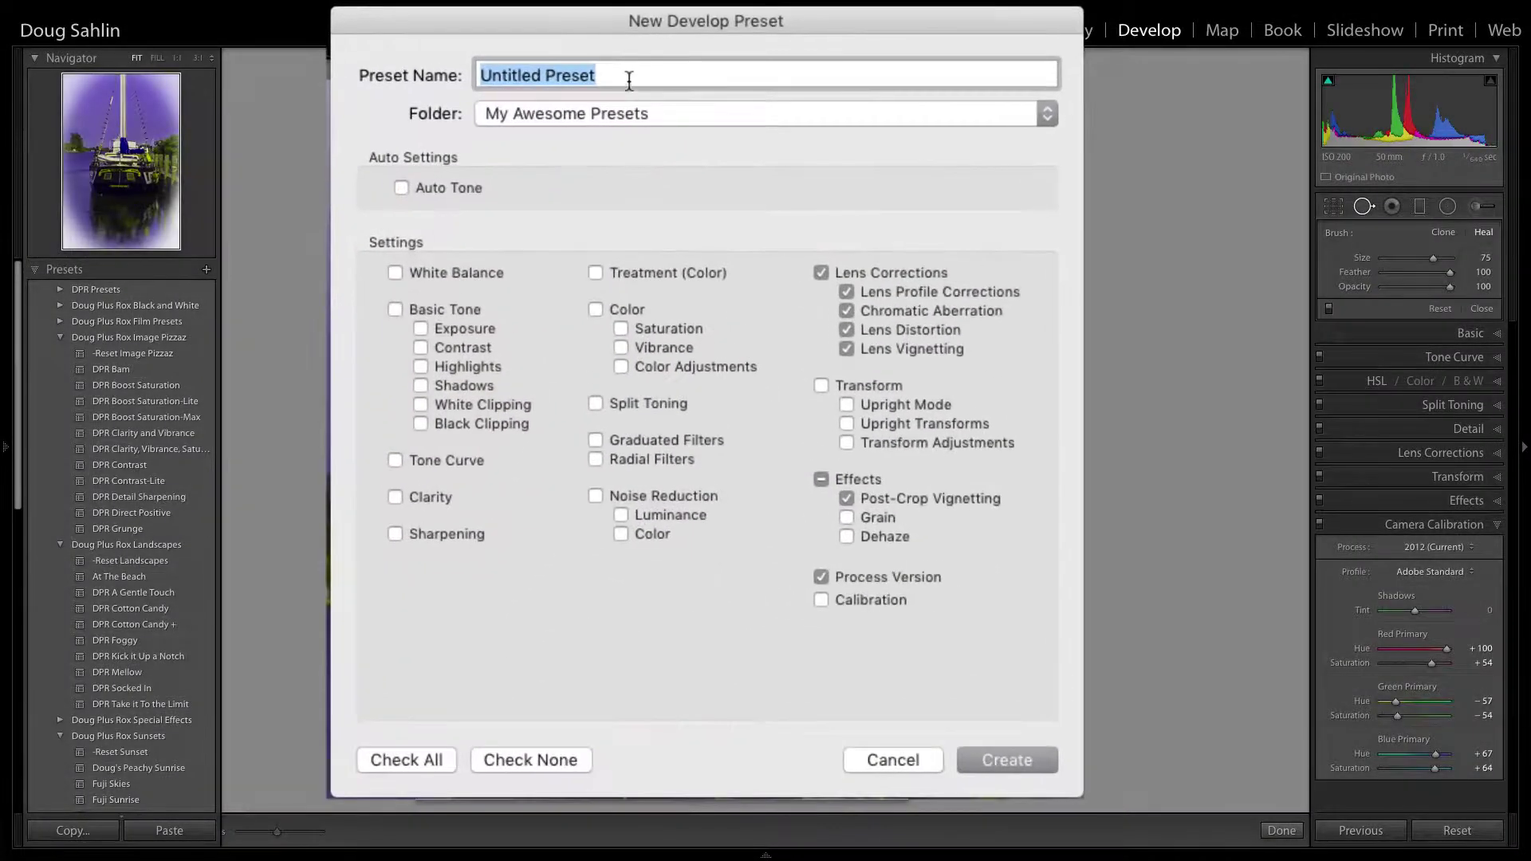
left_click_drag(627, 77, 419, 91)
type("Pu")
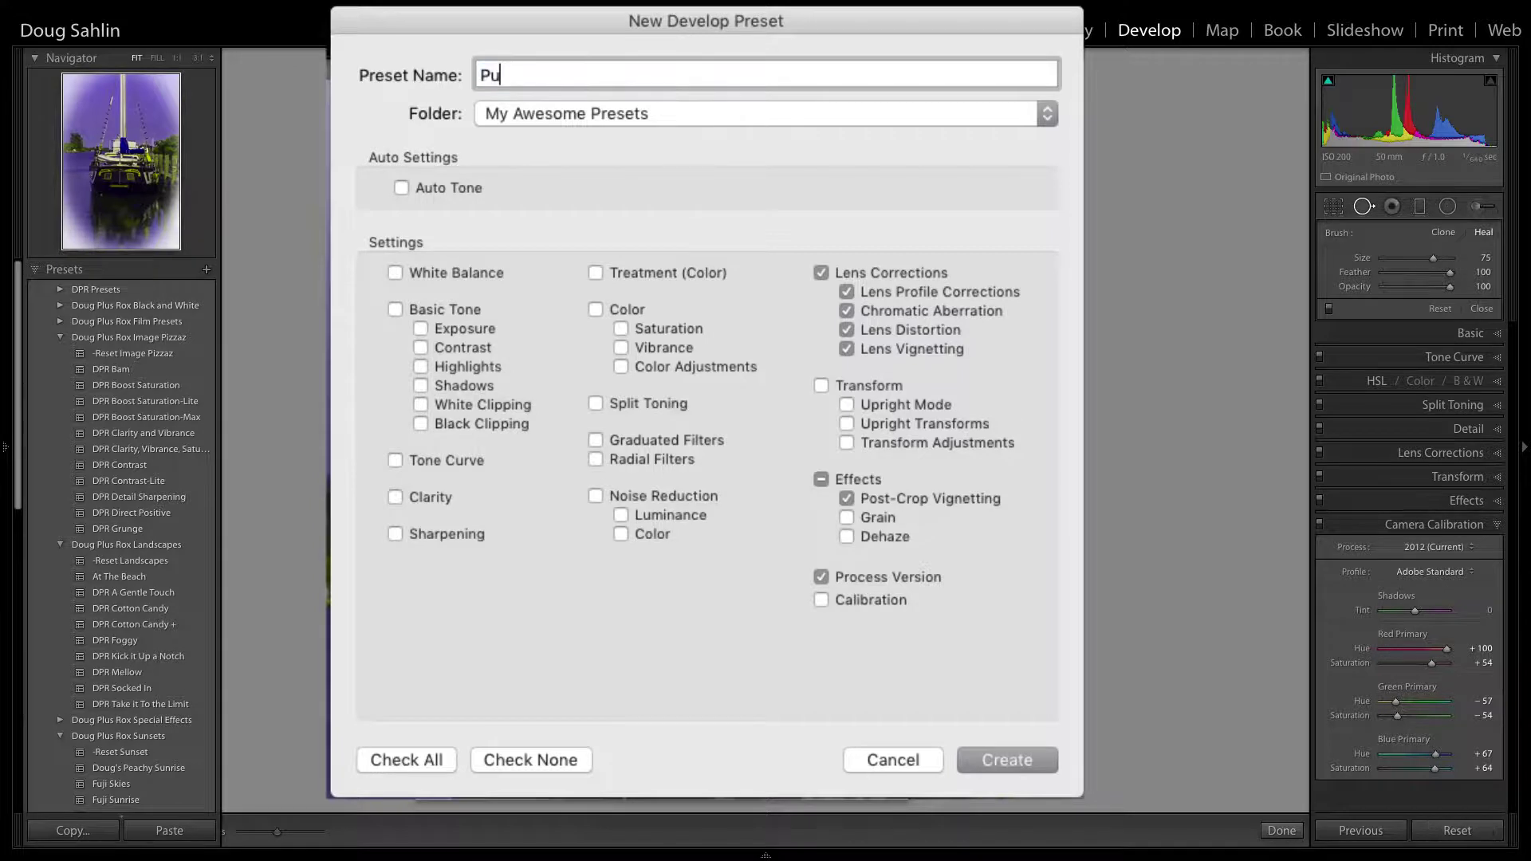
type("rple Haze Revisite")
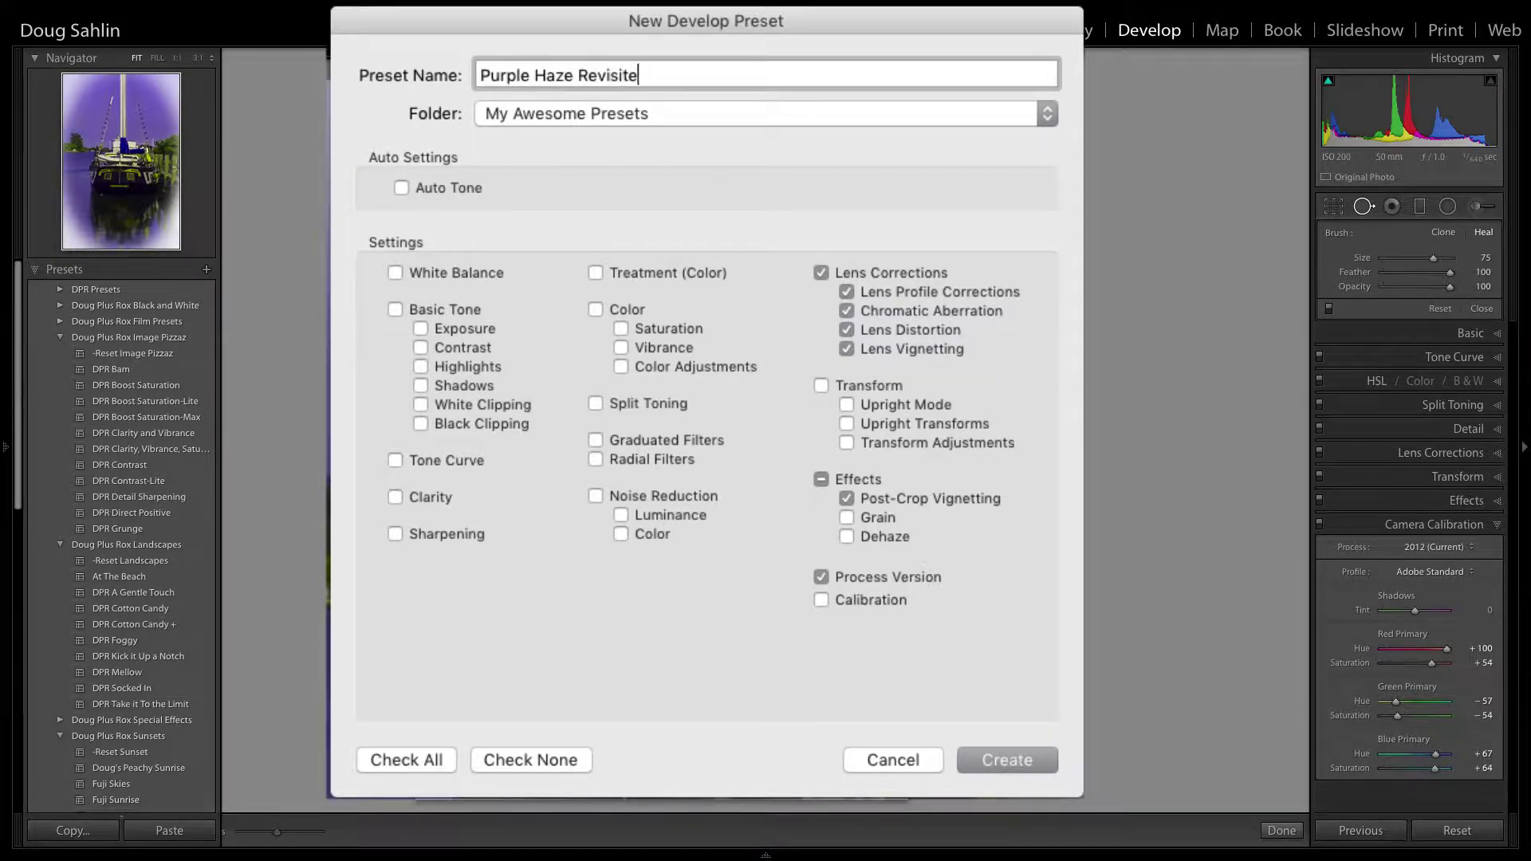
type("d")
Limit the new preset's stored settings to Process Version and Calibration, and create it.
left_click(821, 478)
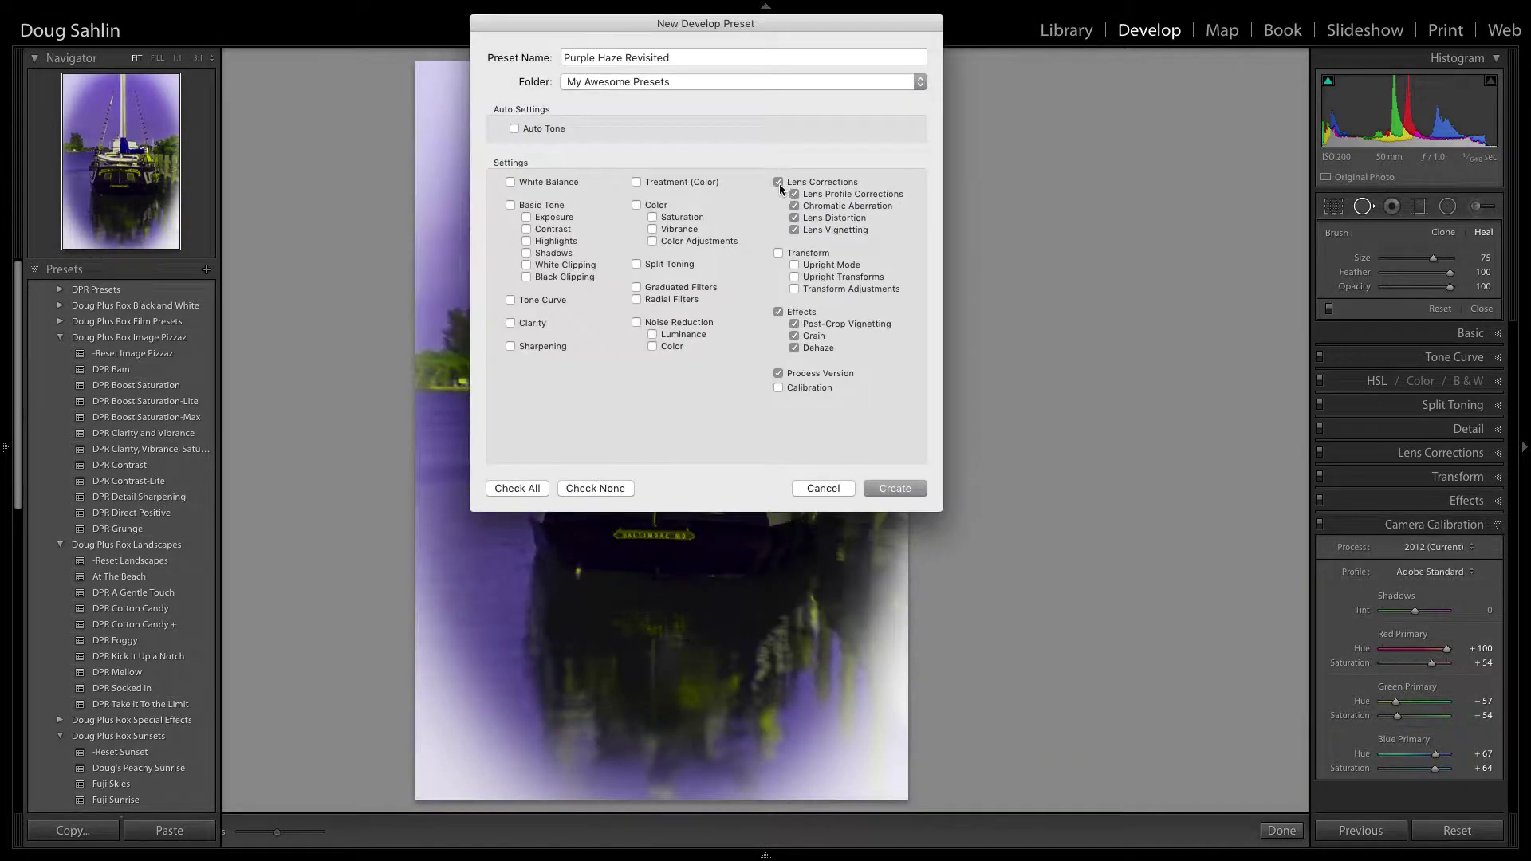
left_click(779, 183)
left_click(582, 485)
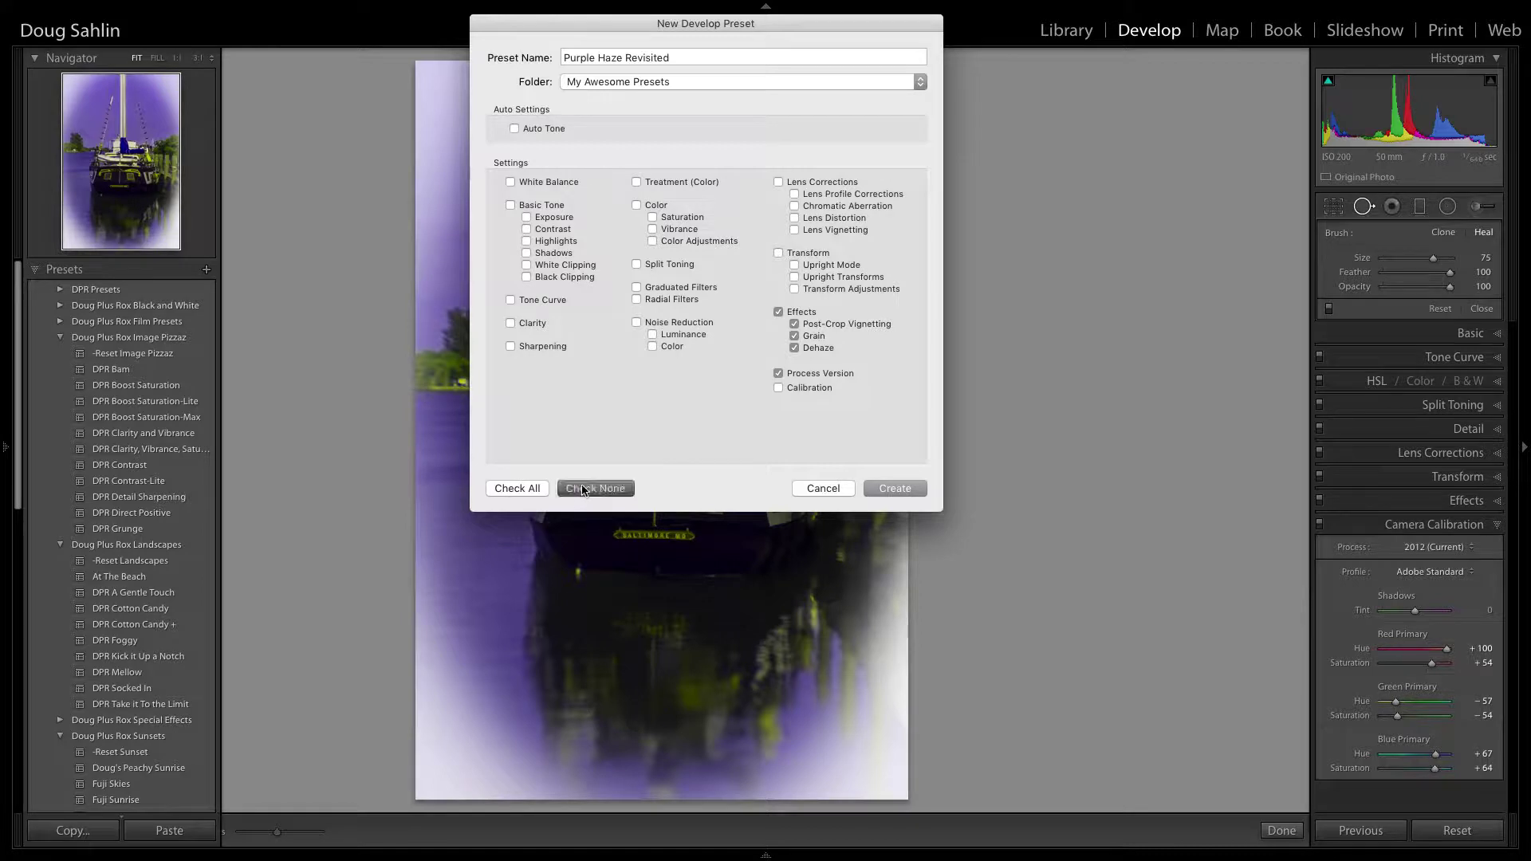
left_click(778, 388)
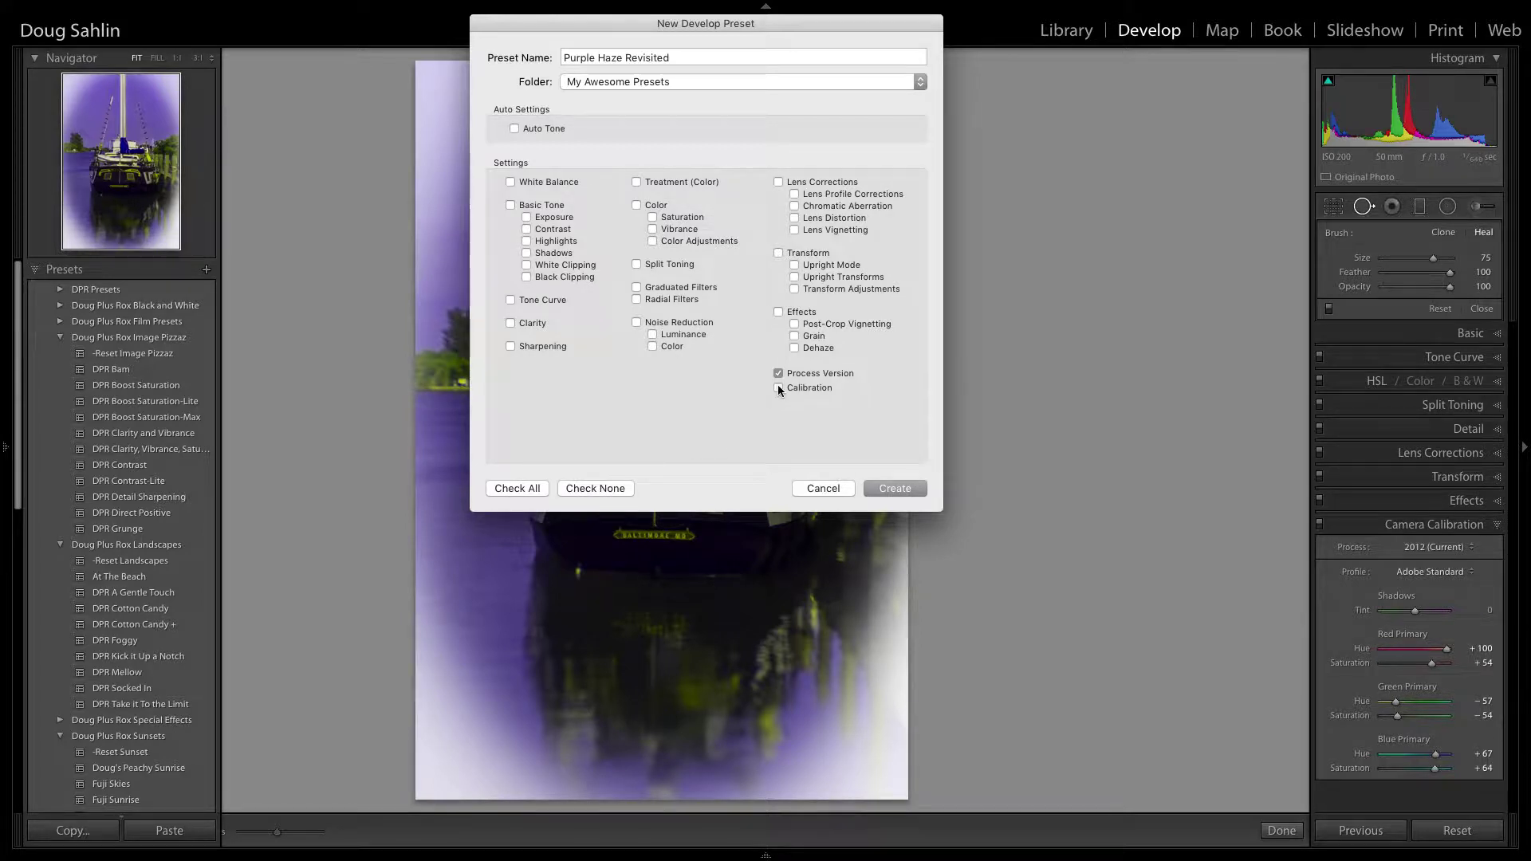
left_click(896, 488)
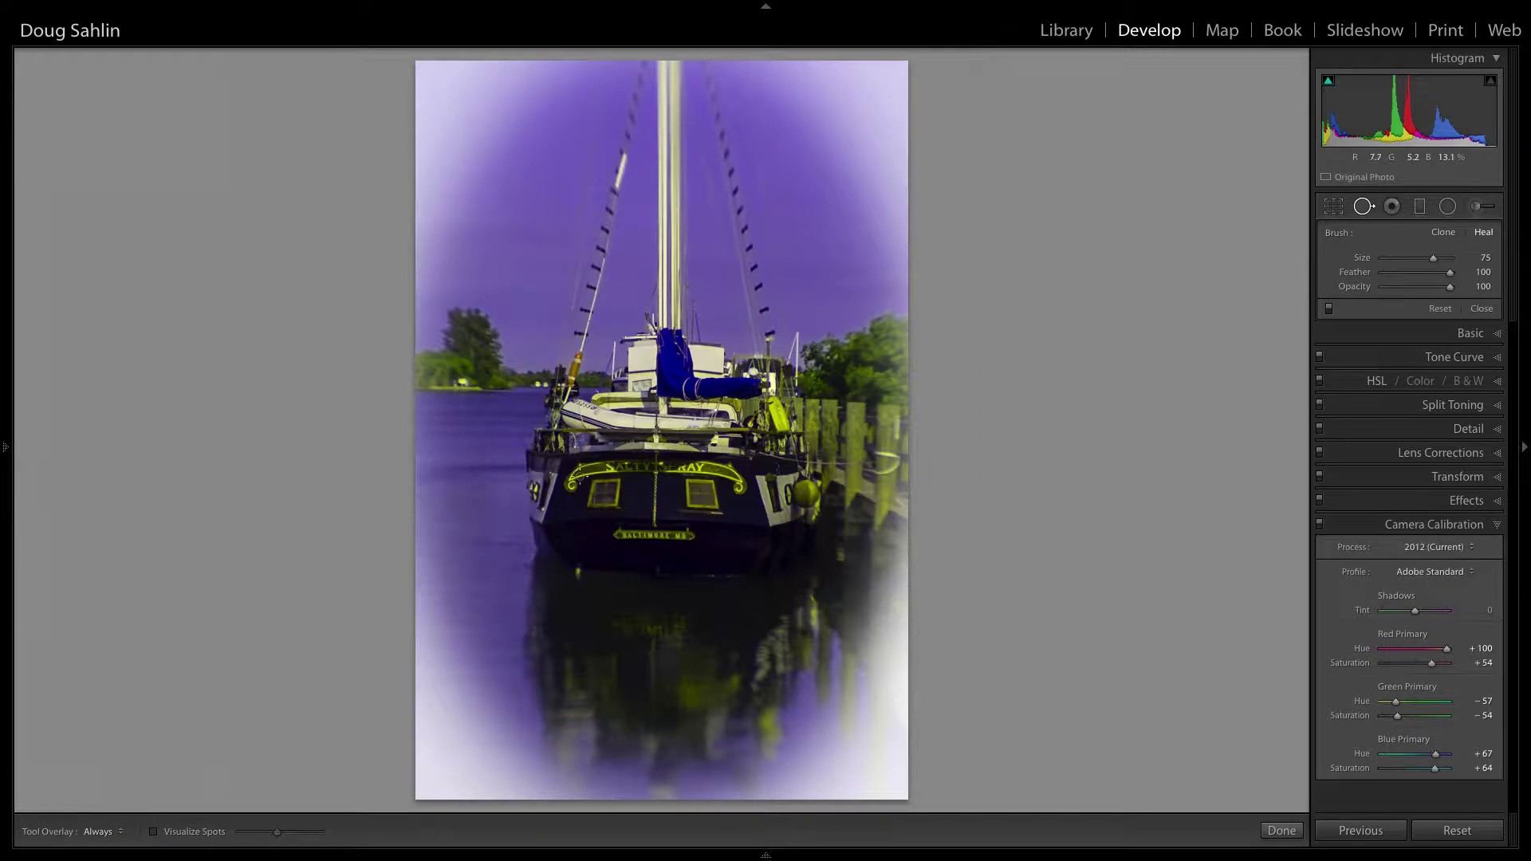
Revert the boat photo to the Export (2/2/17 3:57:31 PM) history state from before the profile and calibration changes.
mouse_move(3, 488)
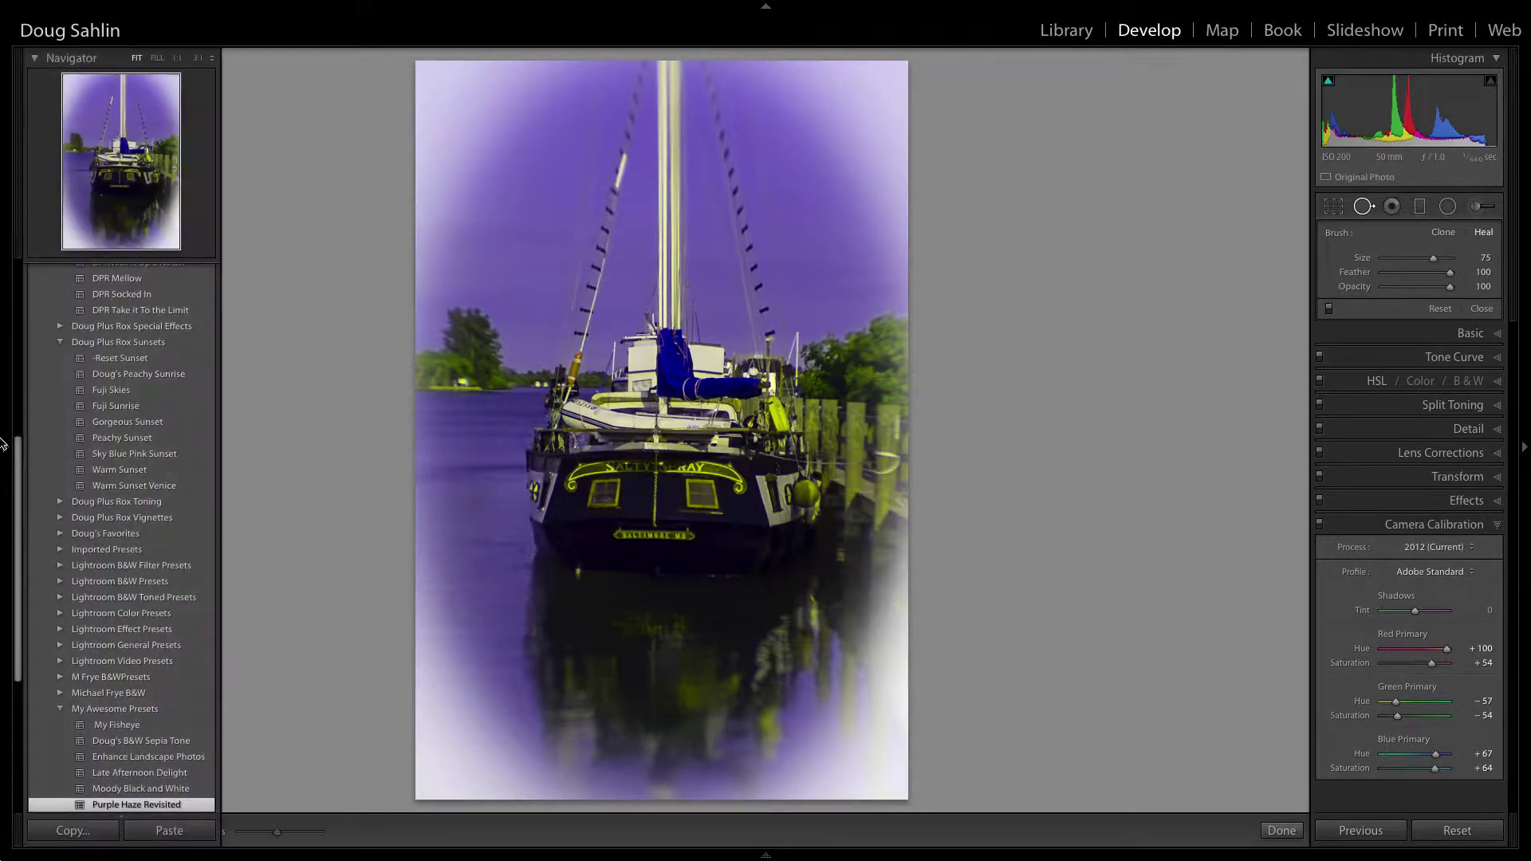
scroll(78, 568, "down", 5)
scroll(78, 567, "down", 3)
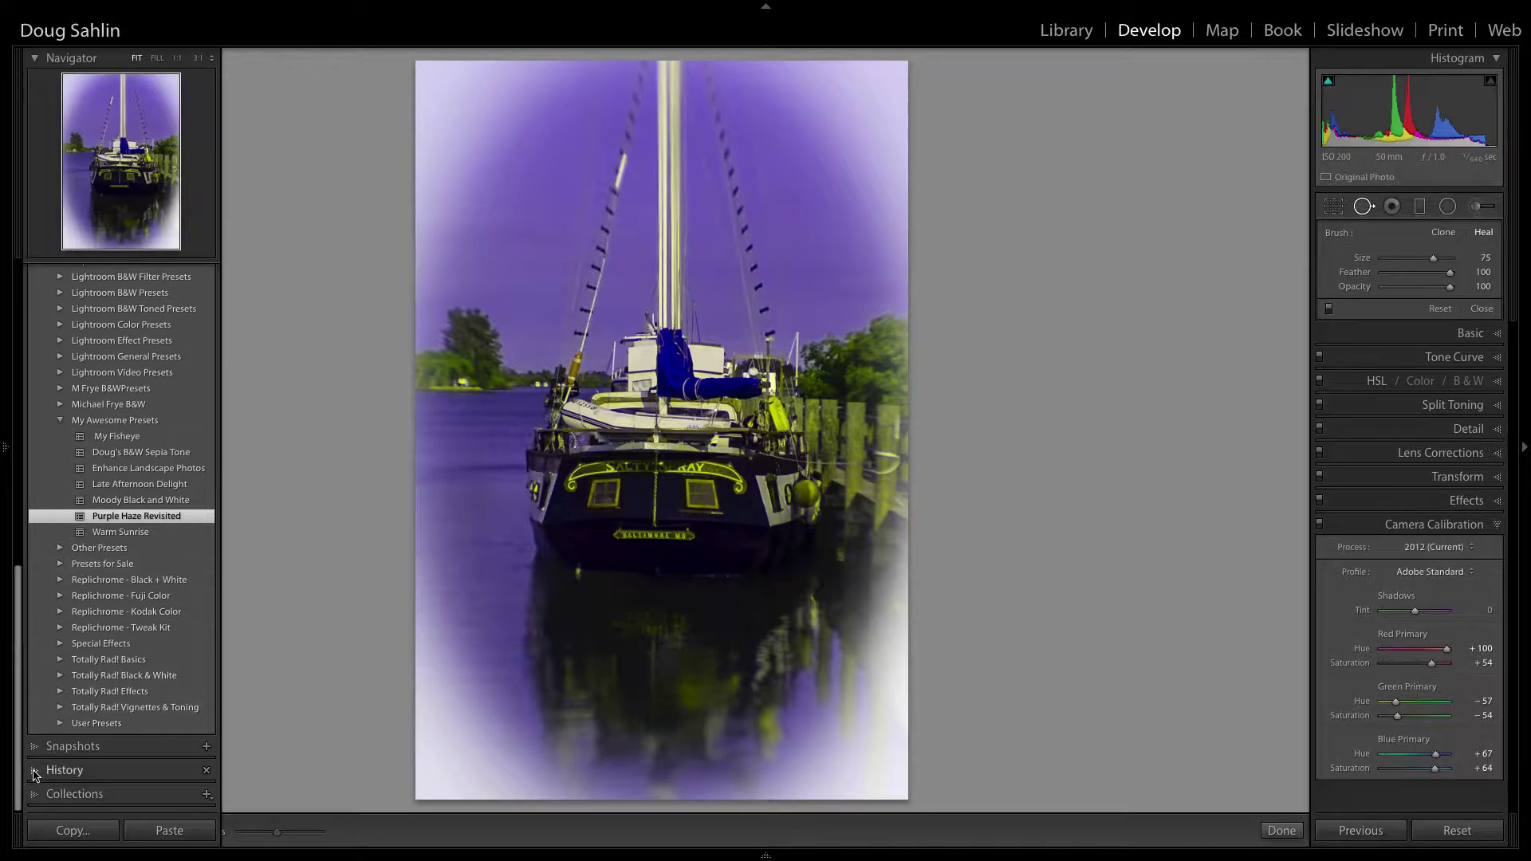
left_click(36, 770)
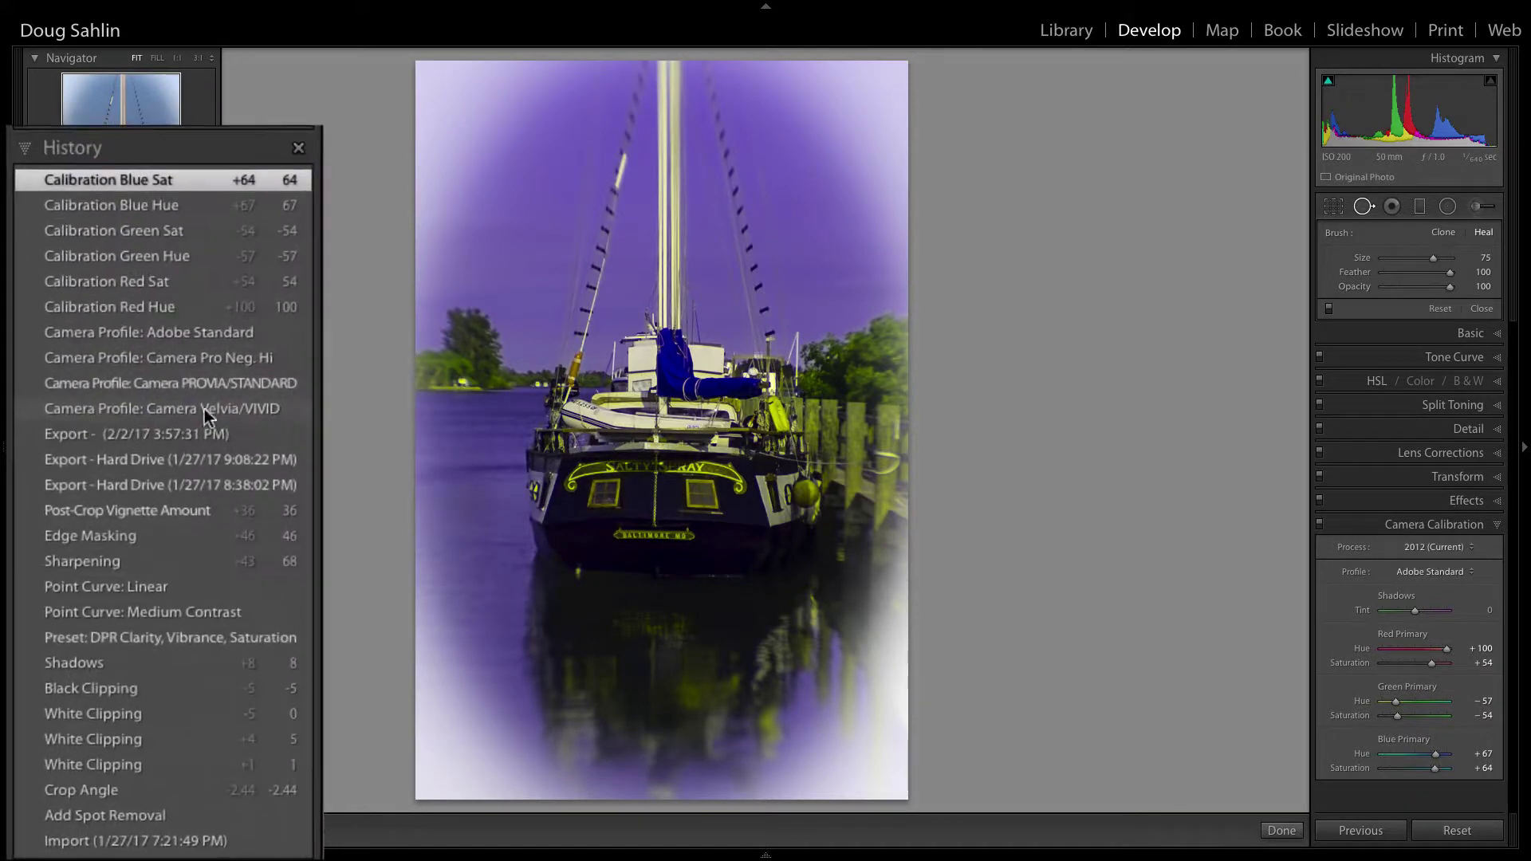
left_click(123, 434)
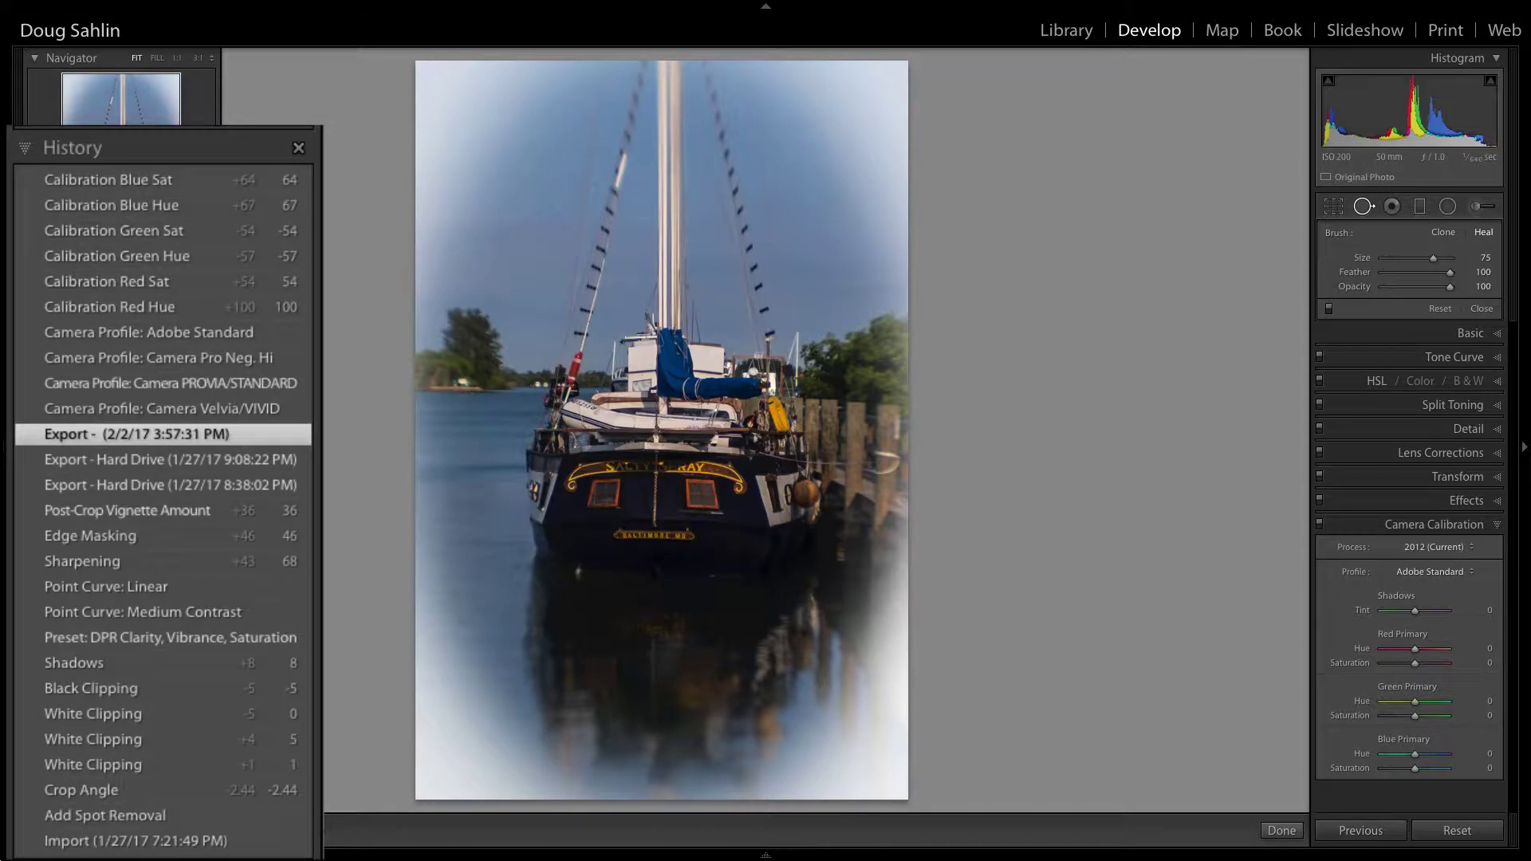
Apply the Purple Haze Revisited preset from My Awesome Presets to the boat photo.
scroll(120, 718, "down", 4)
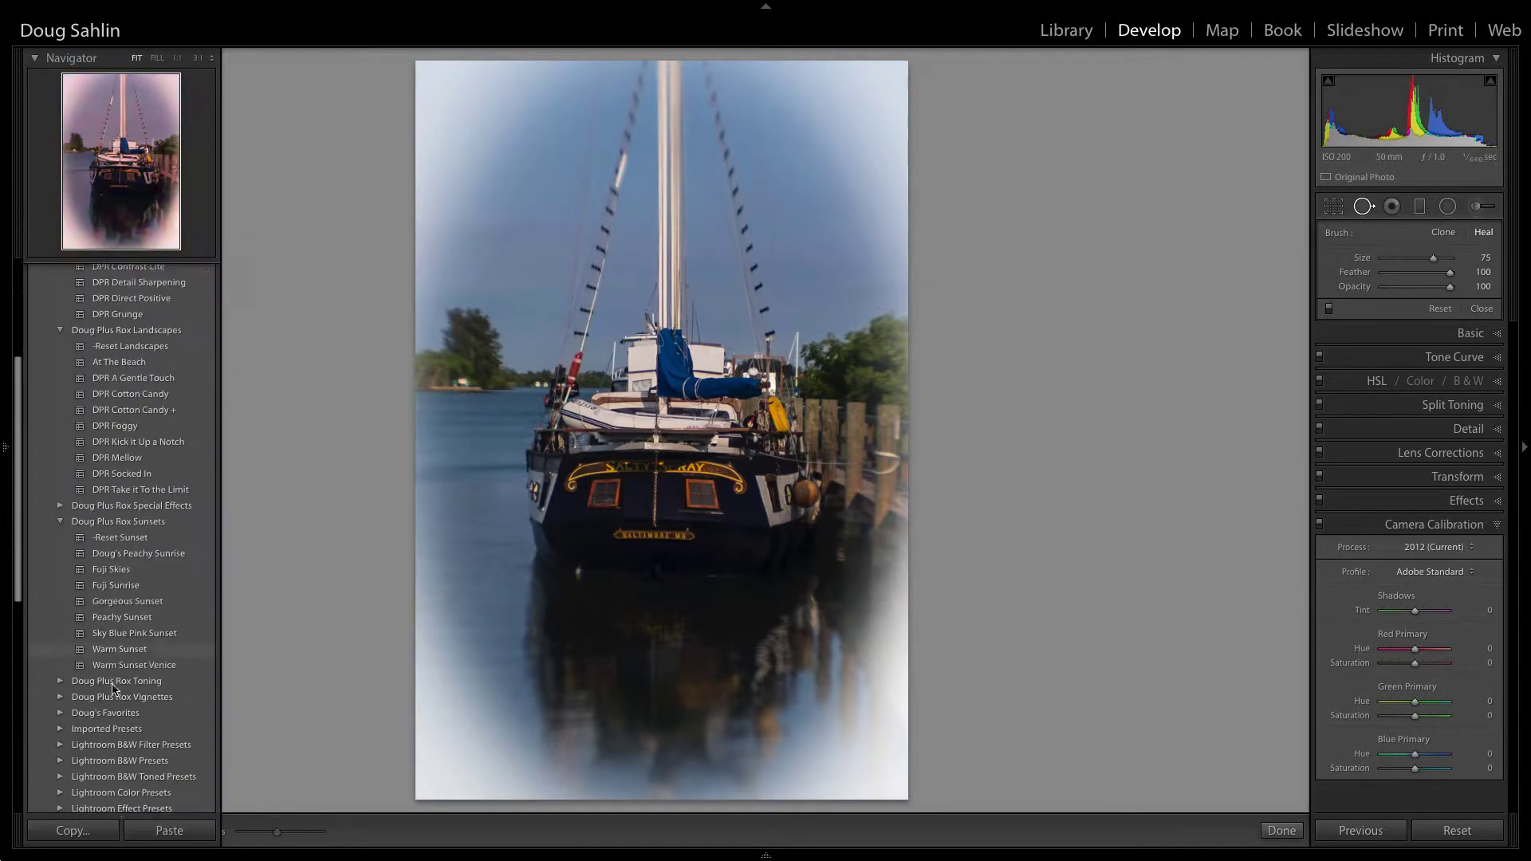
scroll(114, 689, "down", 2)
scroll(112, 689, "down", 20)
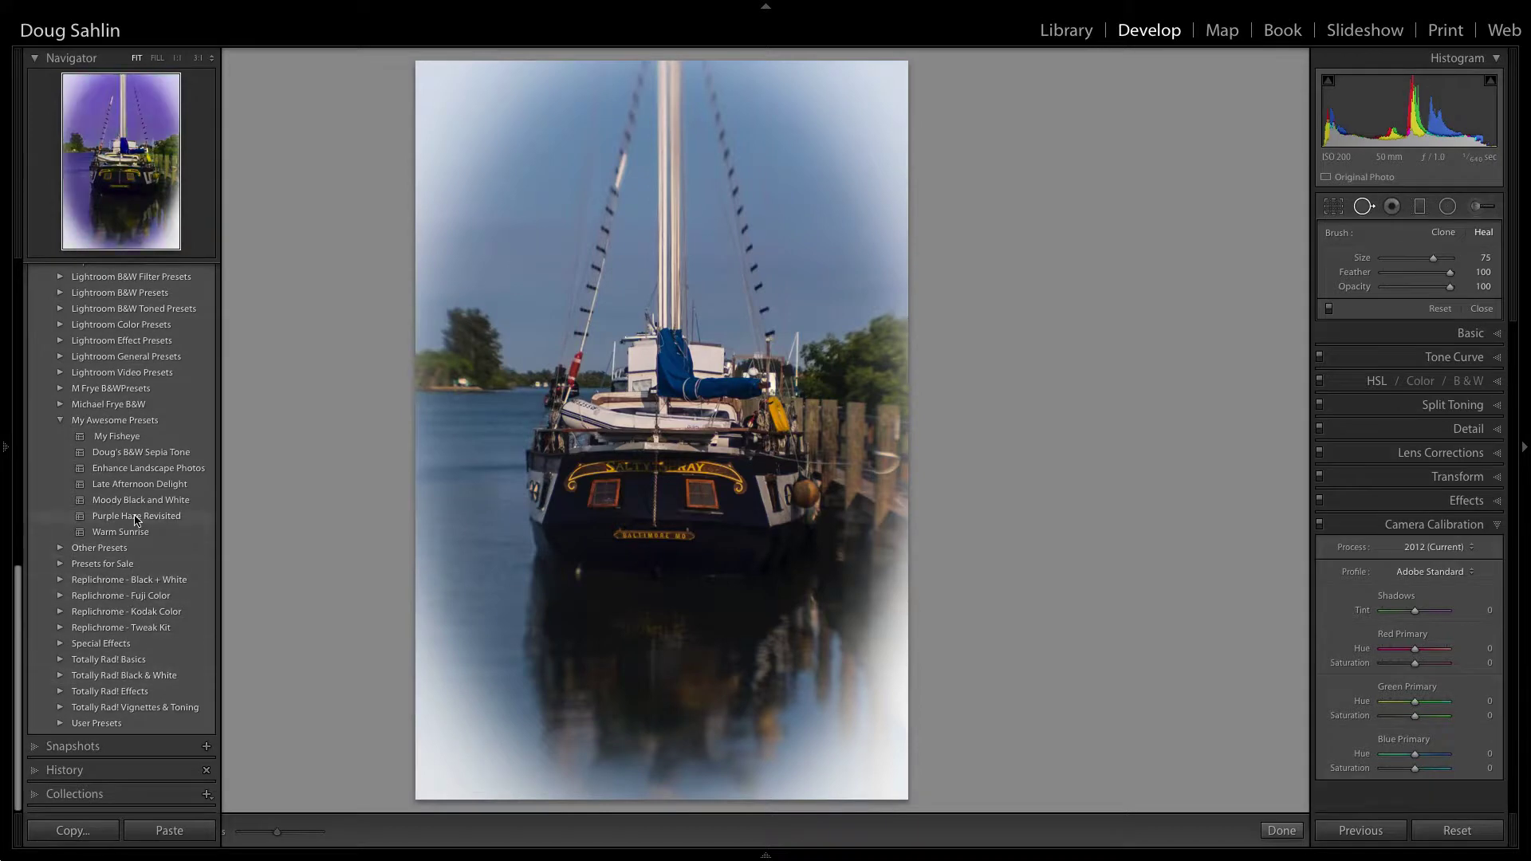
left_click(135, 516)
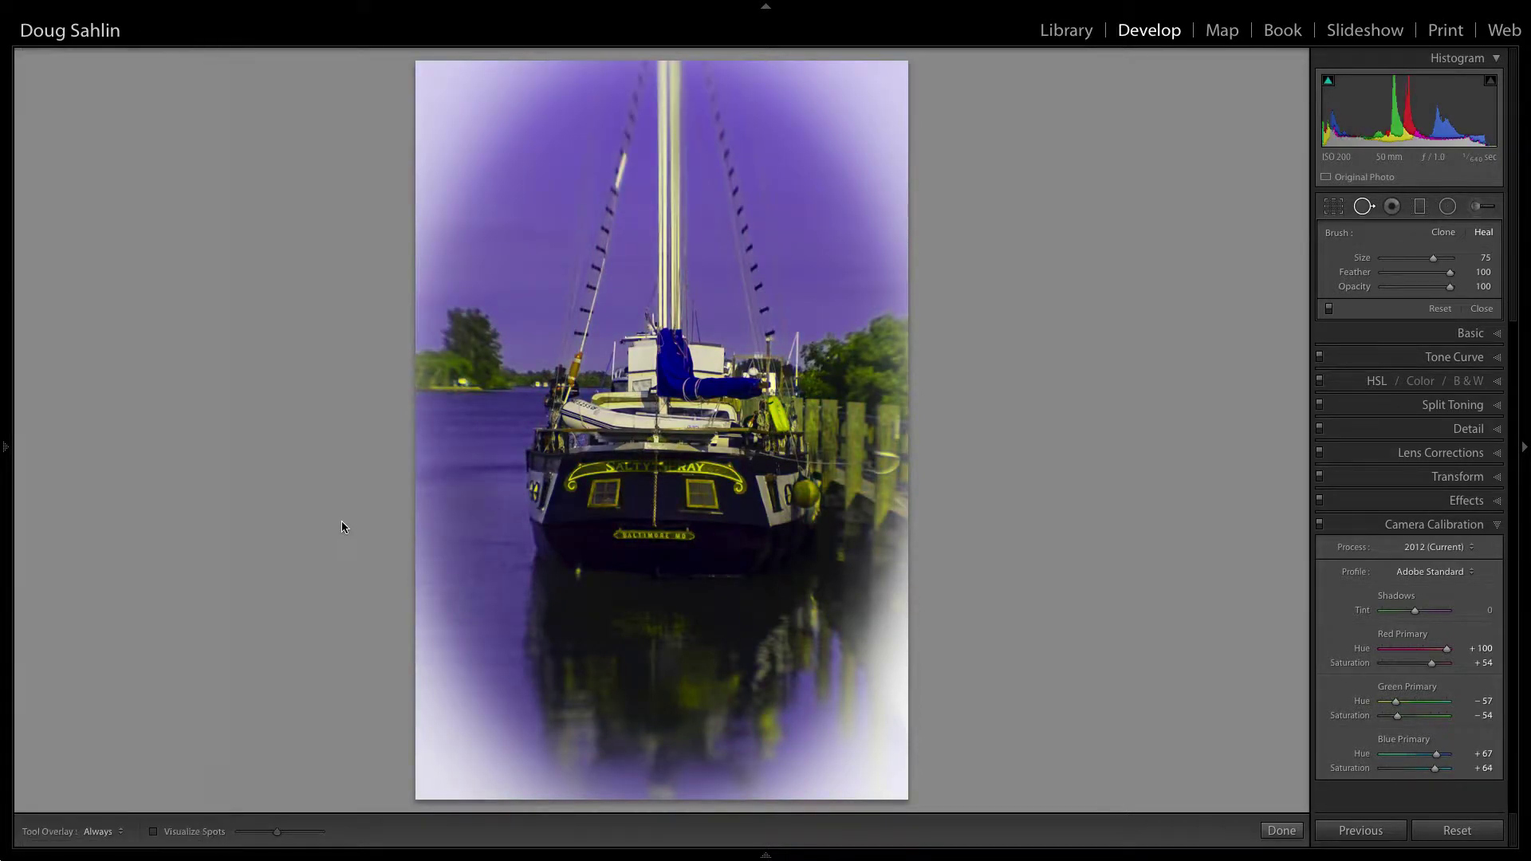
Open the anchor photo 012717_Venice-4847.RAF for developing and apply the Purple Haze Revisited preset to it.
mouse_move(447, 853)
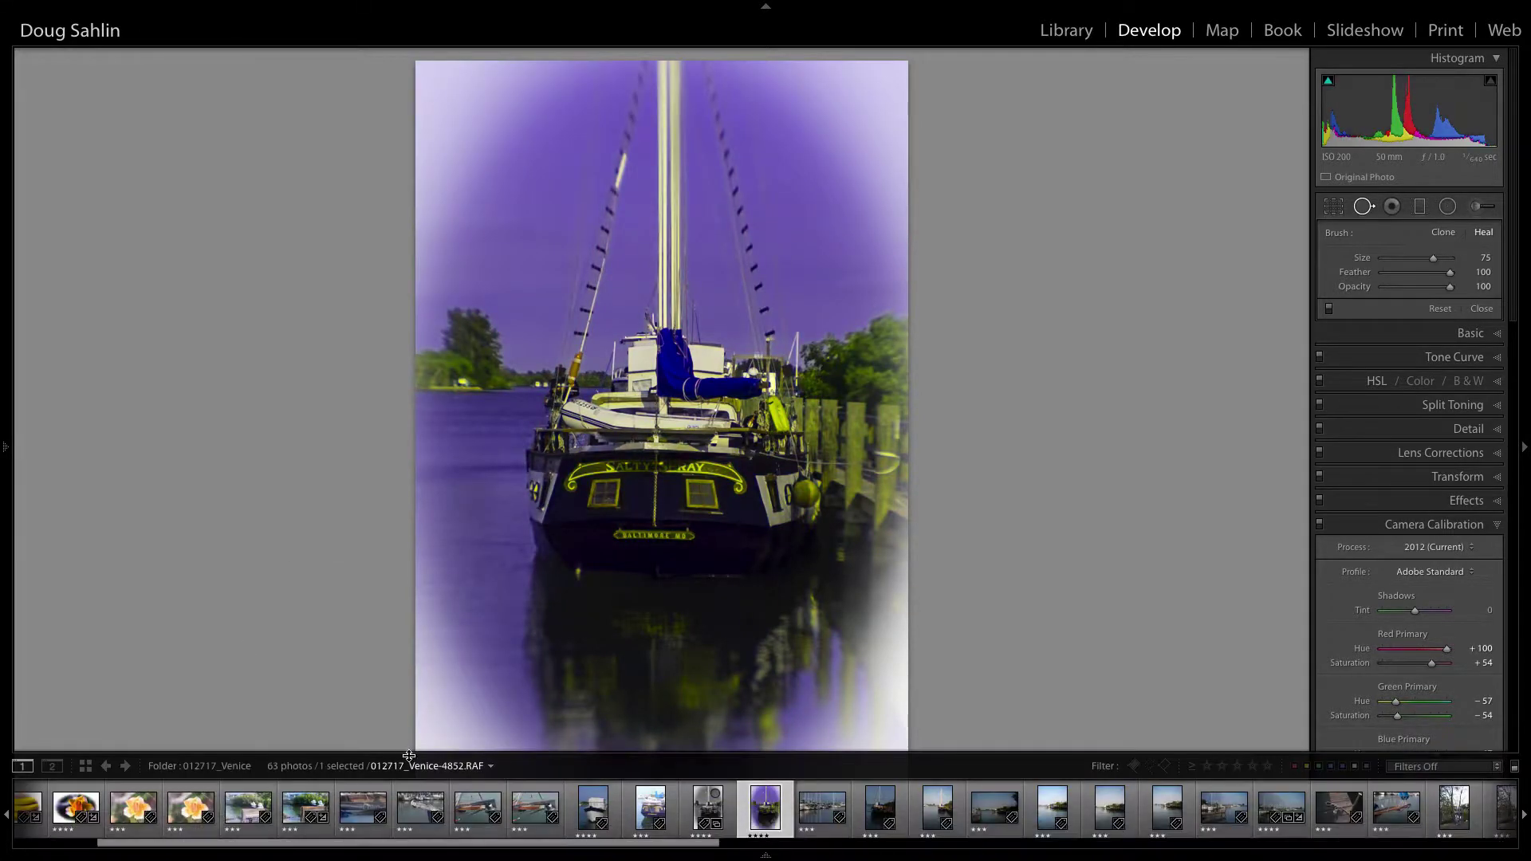
left_click(478, 809)
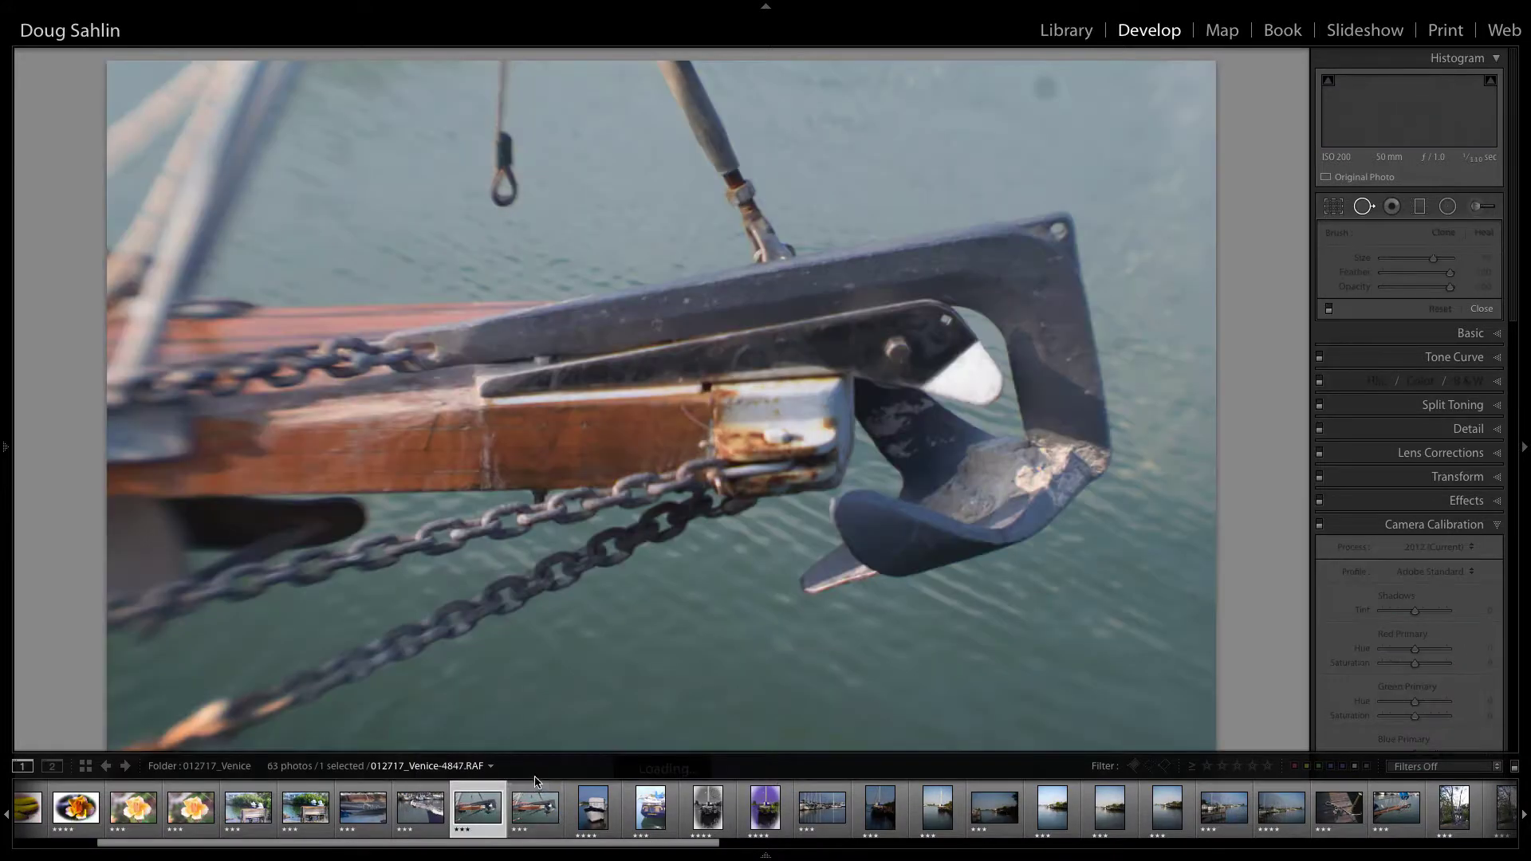
mouse_move(2, 482)
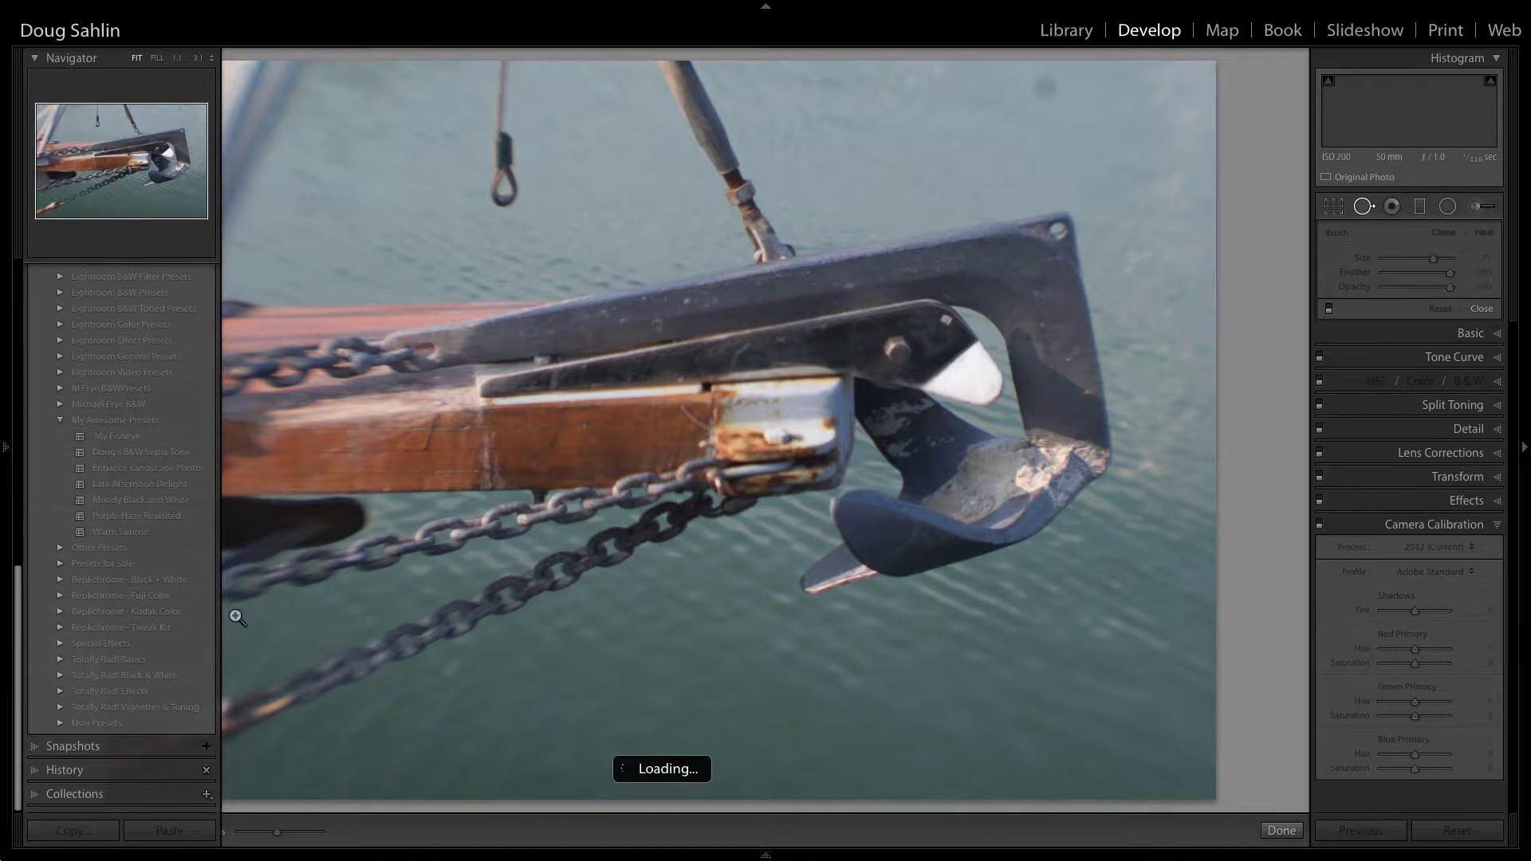
left_click(121, 519)
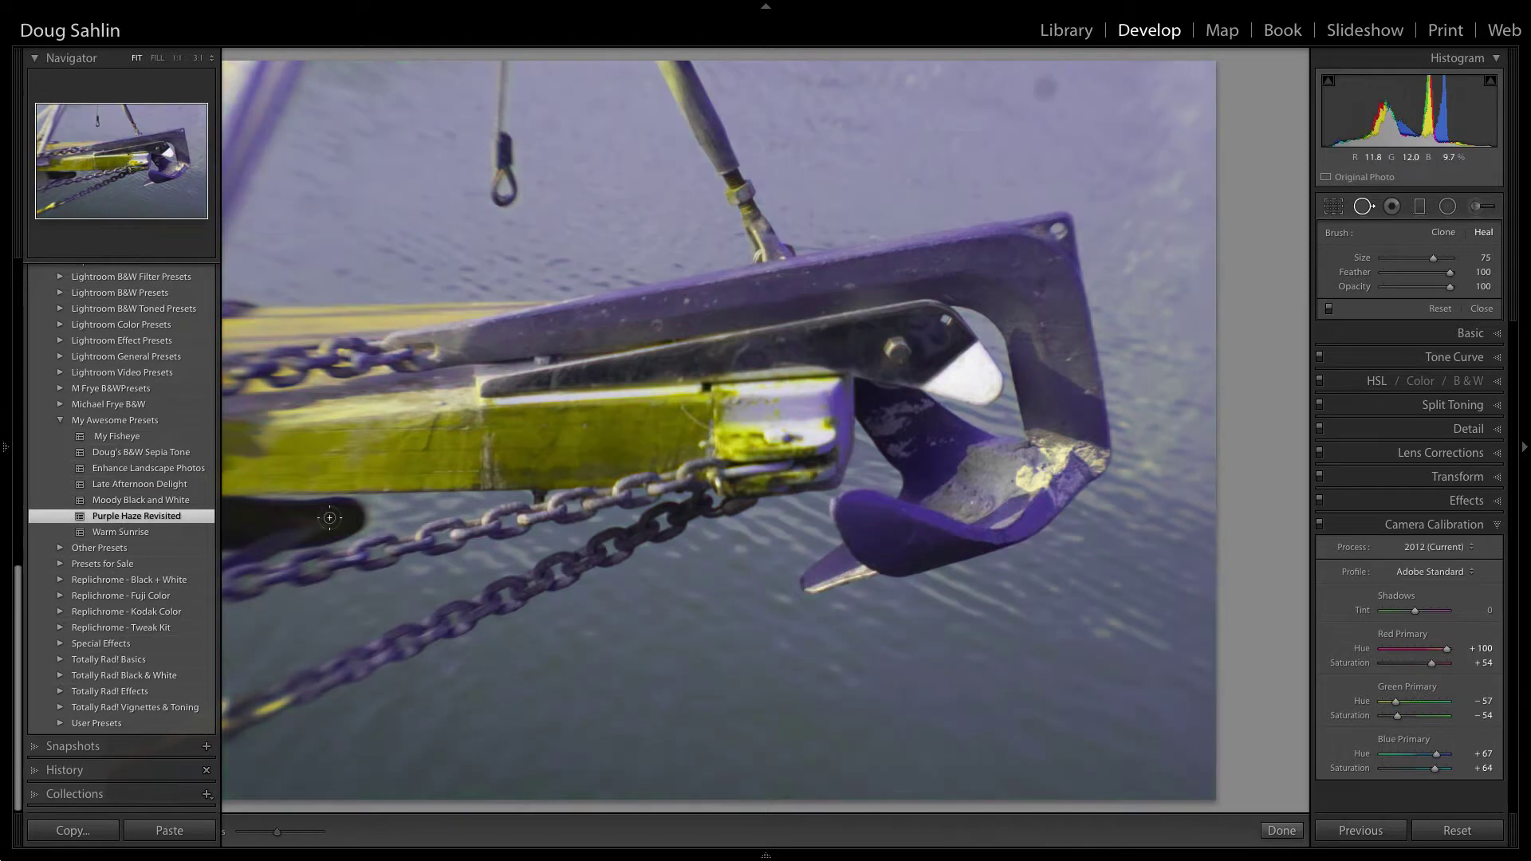